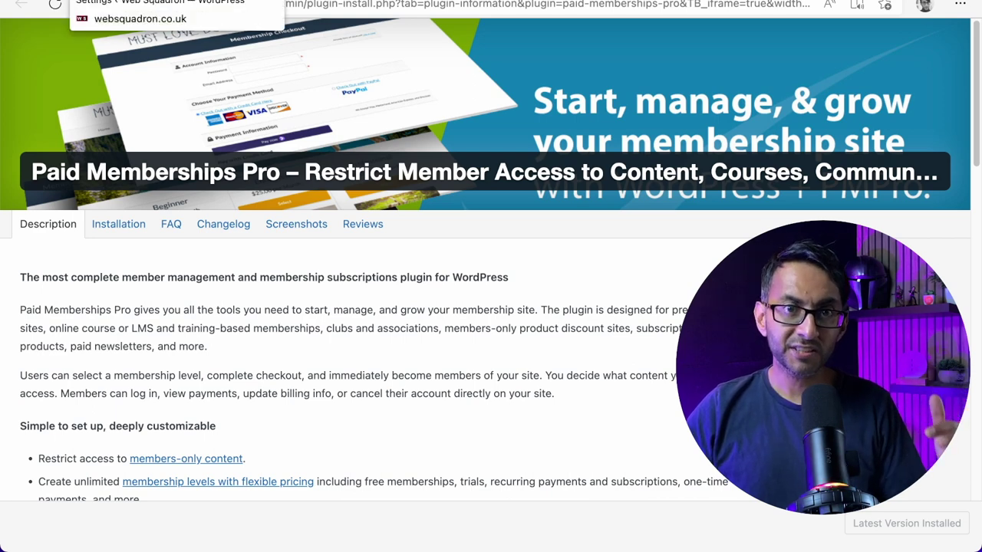
Return to the Membership Levels settings and start adding a new level
{"action": "left_click", "coordinate": [115, 0]}
{"action": "scroll", "coordinate": [46, 168], "scroll_direction": "up", "scroll_amount": 2}
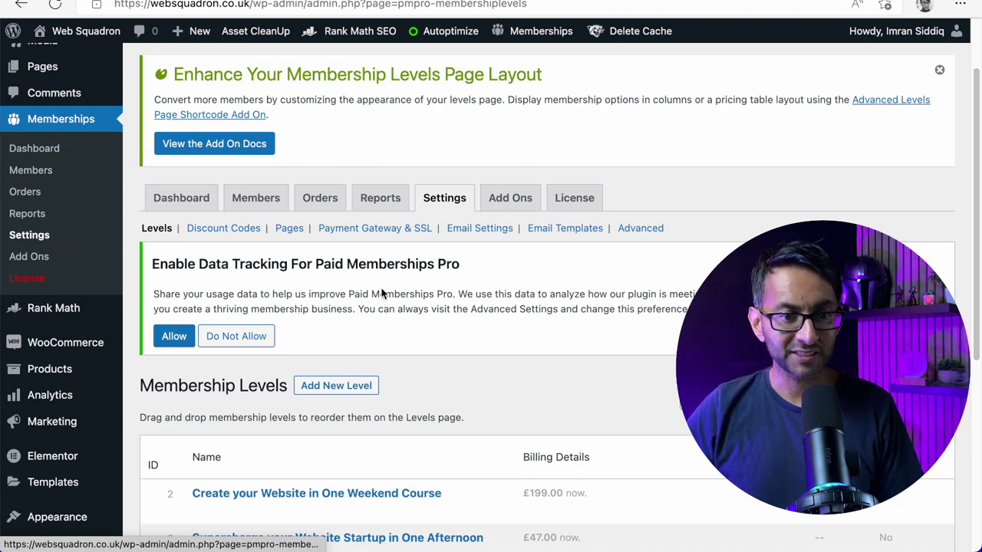
{"action": "scroll", "coordinate": [422, 322], "scroll_direction": "down", "scroll_amount": 5}
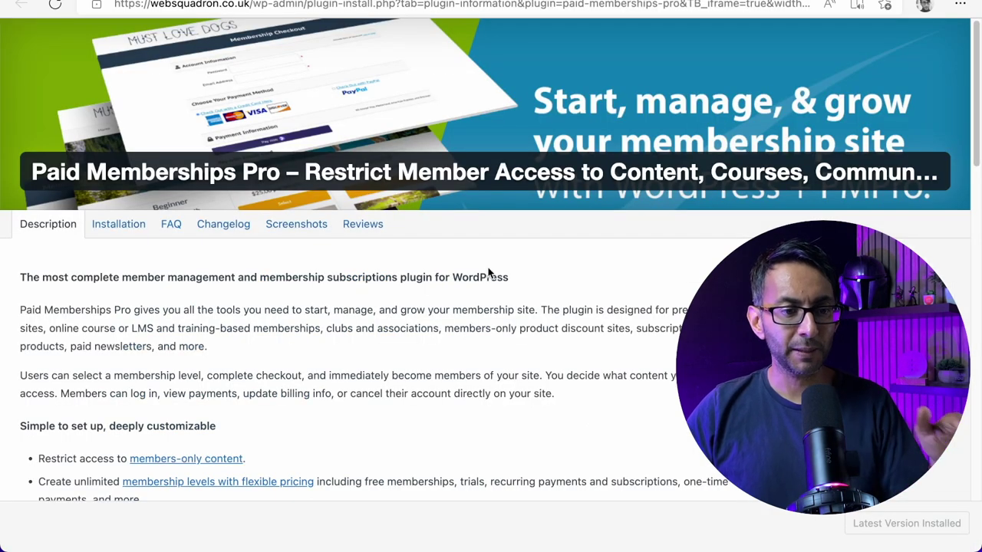
{"action": "scroll", "coordinate": [400, 372], "scroll_direction": "down", "scroll_amount": 1}
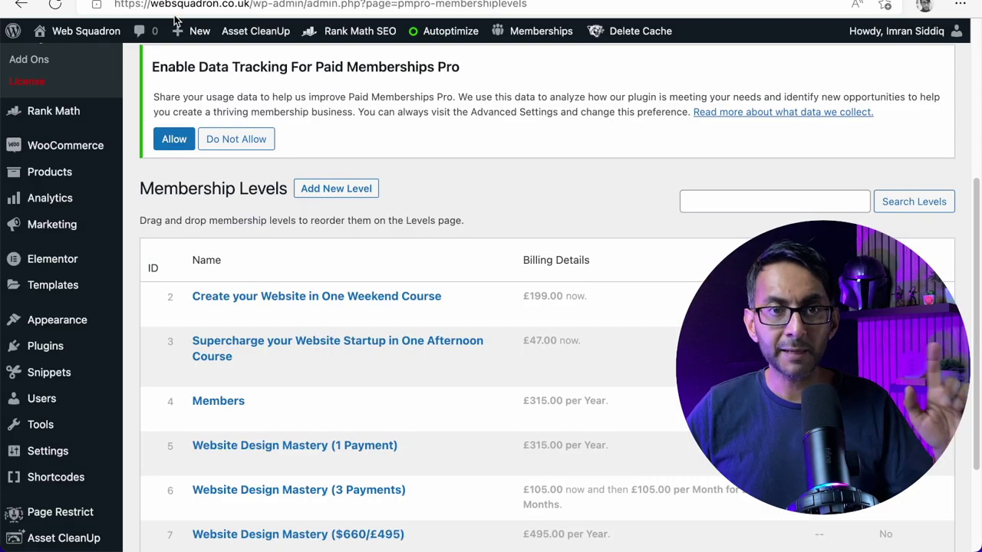
{"action": "scroll", "coordinate": [337, 399], "scroll_direction": "down", "scroll_amount": 1}
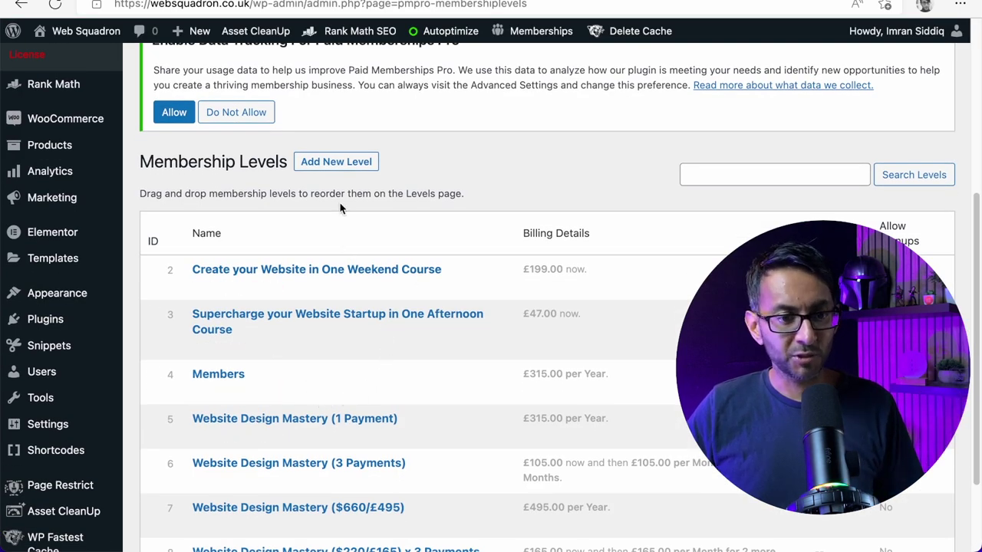
{"action": "left_click", "coordinate": [346, 166]}
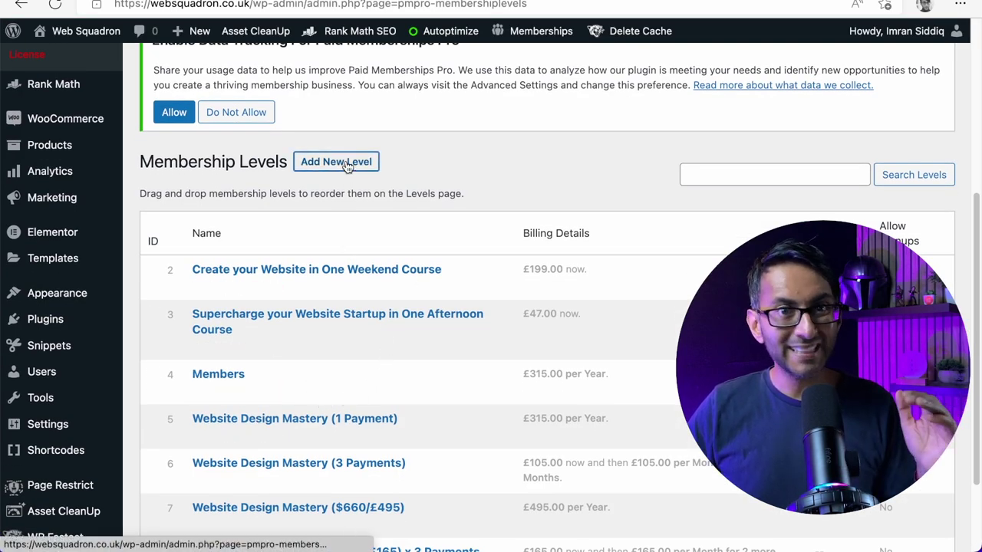
Name the new membership level Basic
{"action": "scroll", "coordinate": [392, 394], "scroll_direction": "down", "scroll_amount": 5}
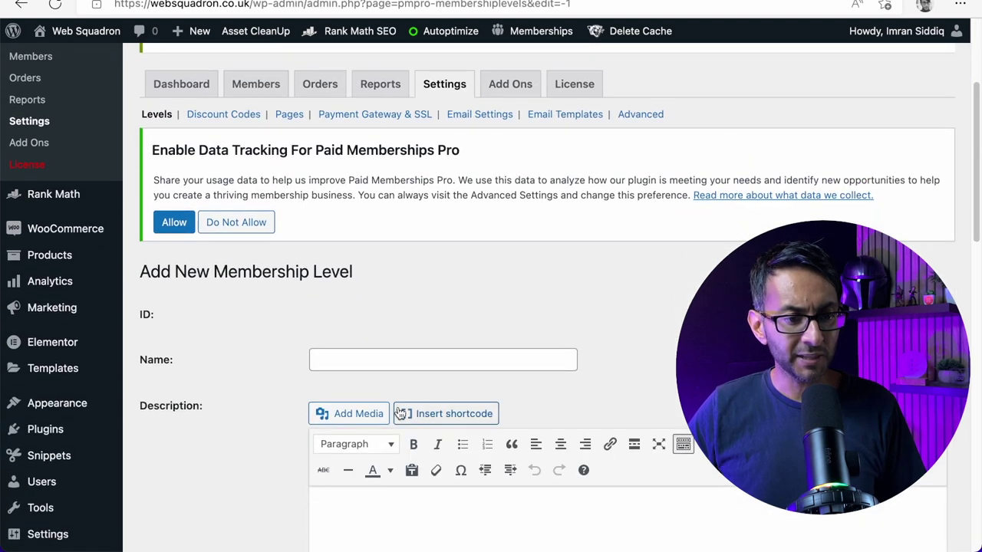
{"action": "left_click", "coordinate": [474, 287]}
{"action": "type", "text": "ba"}
{"action": "key", "text": "BackSpace"}
{"action": "key", "text": "BackSpace"}
{"action": "type", "text": "Ba"}
{"action": "scroll", "coordinate": [521, 376], "scroll_direction": "down", "scroll_amount": 4}
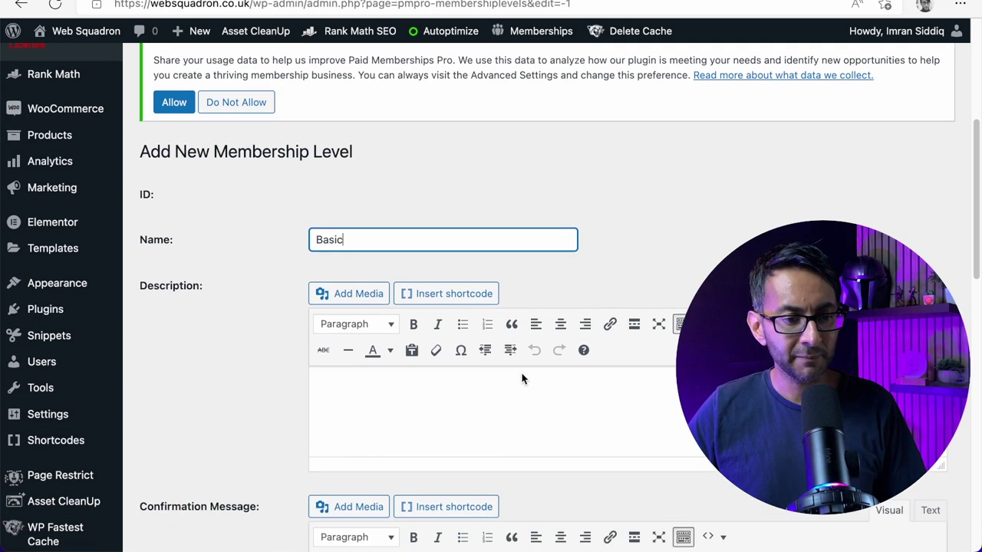
Fill the level's description with the placeholder text "fs" and "f" on separate lines
{"action": "left_click", "coordinate": [508, 342]}
{"action": "type", "text": "sdsfsf"}
{"action": "key", "text": "Return"}
{"action": "type", "text": "f"}
{"action": "key", "text": "ctrl+a"}
{"action": "type", "text": "fs"}
{"action": "key", "text": "Return"}
{"action": "type", "text": "f"}
{"action": "key", "text": "Return"}
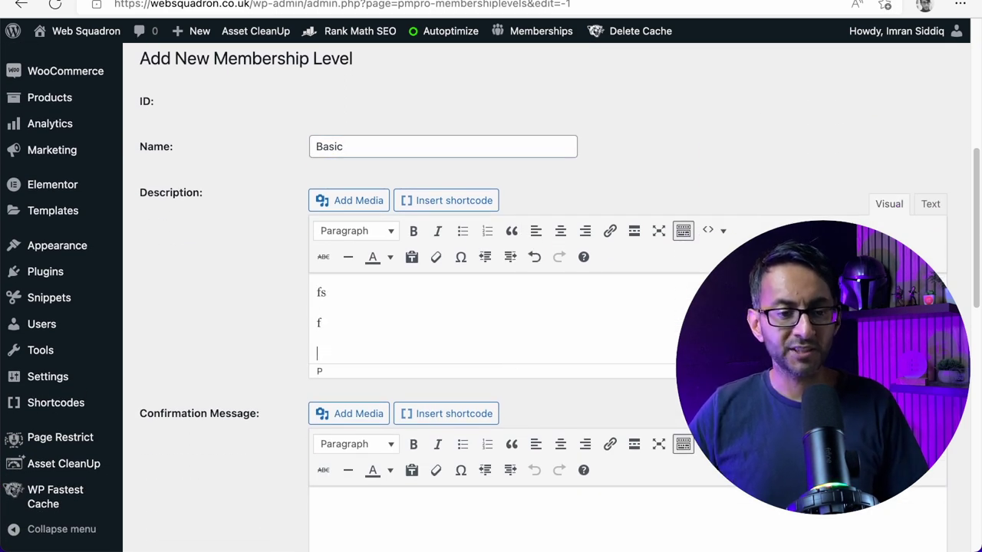
Leave the confirmation message blank and set the level's initial payment to £99
{"action": "scroll", "coordinate": [554, 390], "scroll_direction": "down", "scroll_amount": 5}
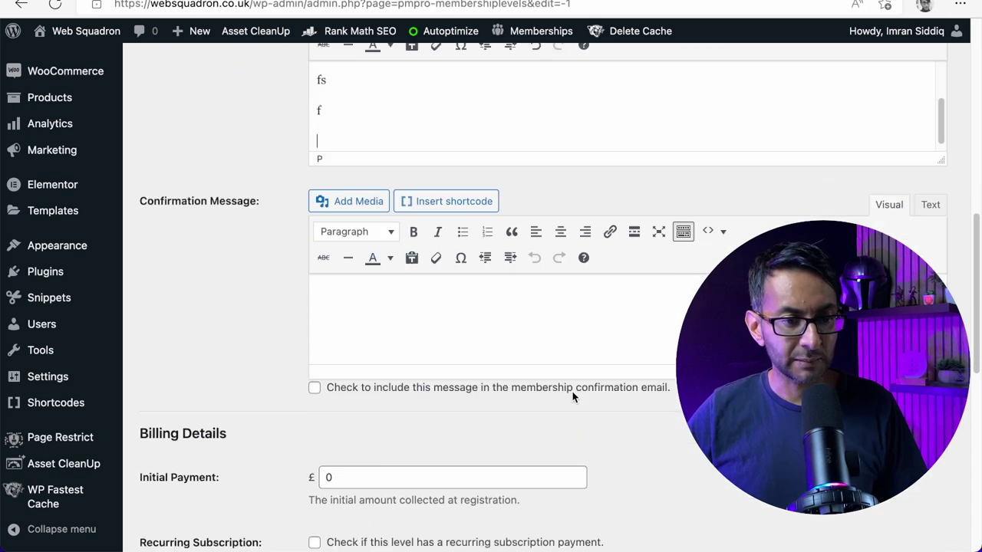
{"action": "left_click", "coordinate": [390, 298]}
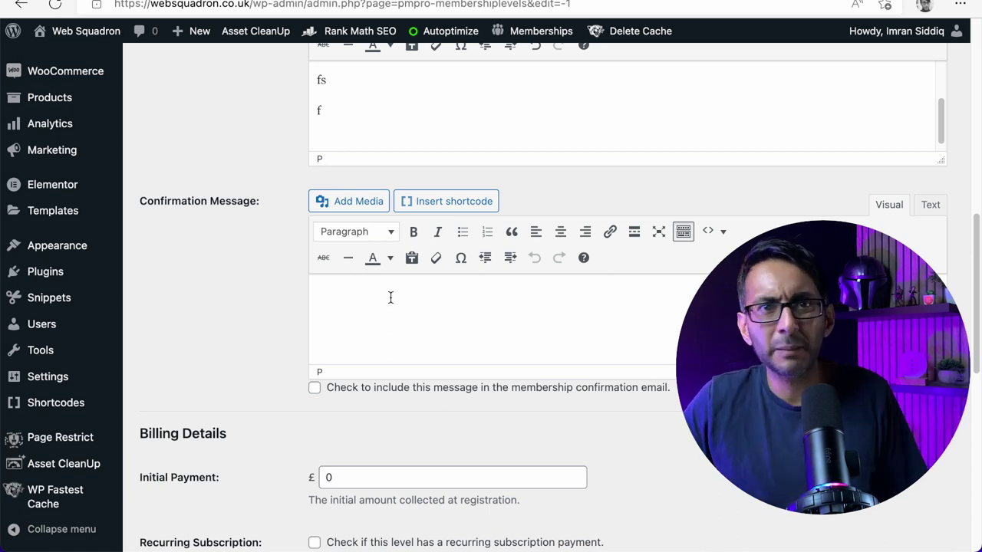
{"action": "scroll", "coordinate": [412, 306], "scroll_direction": "down", "scroll_amount": 5}
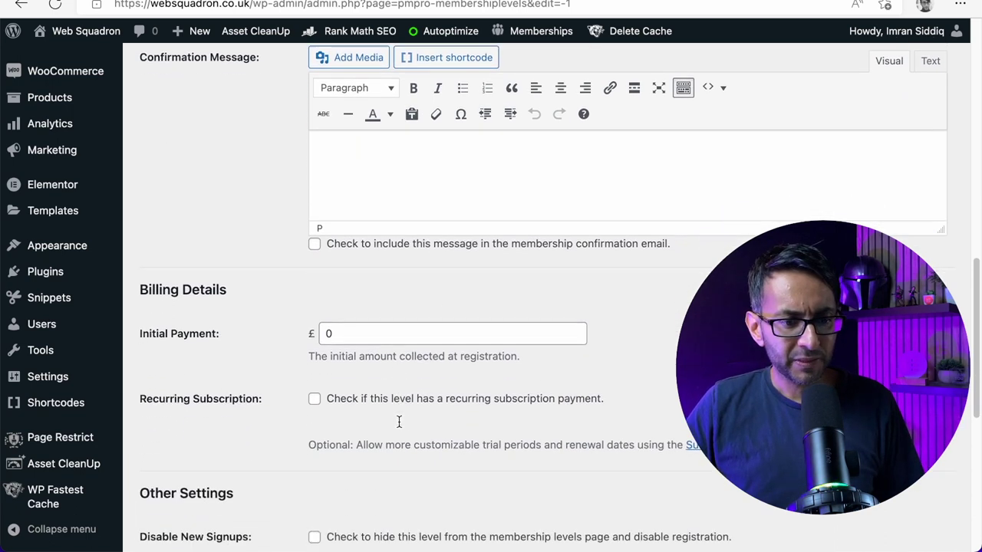
{"action": "scroll", "coordinate": [374, 316], "scroll_direction": "down", "scroll_amount": 1}
{"action": "left_click", "coordinate": [362, 283]}
{"action": "double_click", "coordinate": [376, 282]}
{"action": "type", "text": "99"}
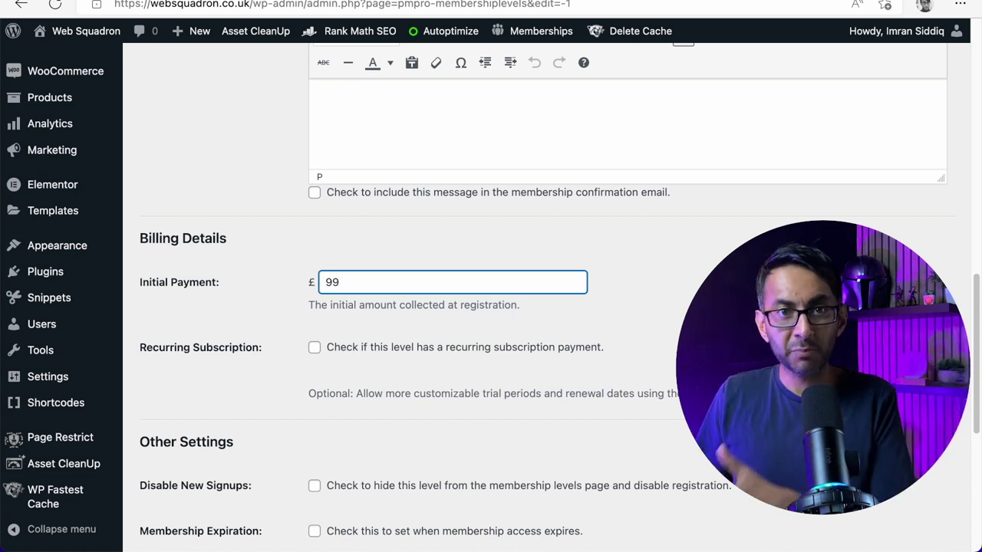
{"action": "key", "text": "BackSpace"}
{"action": "key", "text": "BackSpace"}
{"action": "type", "text": "0"}
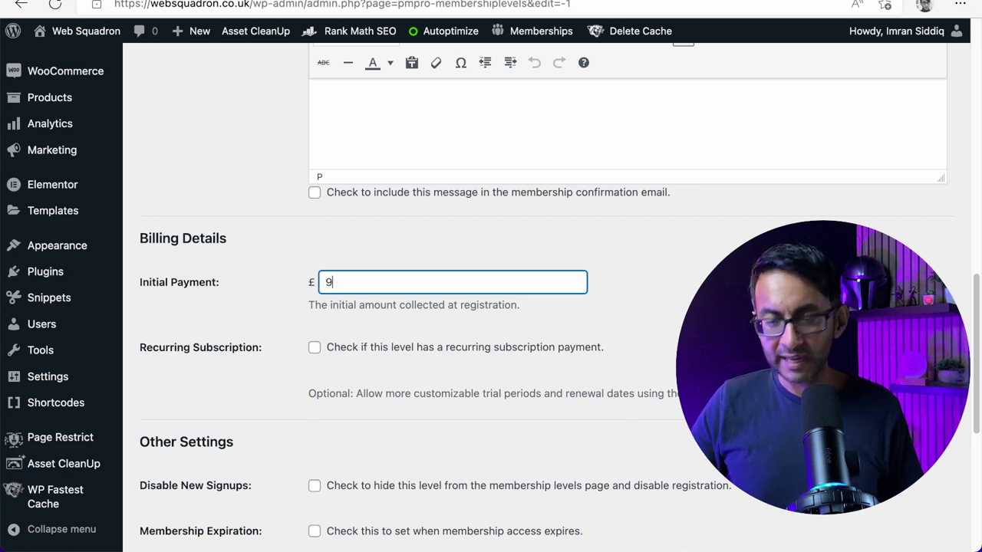
{"action": "type", "text": "9"}
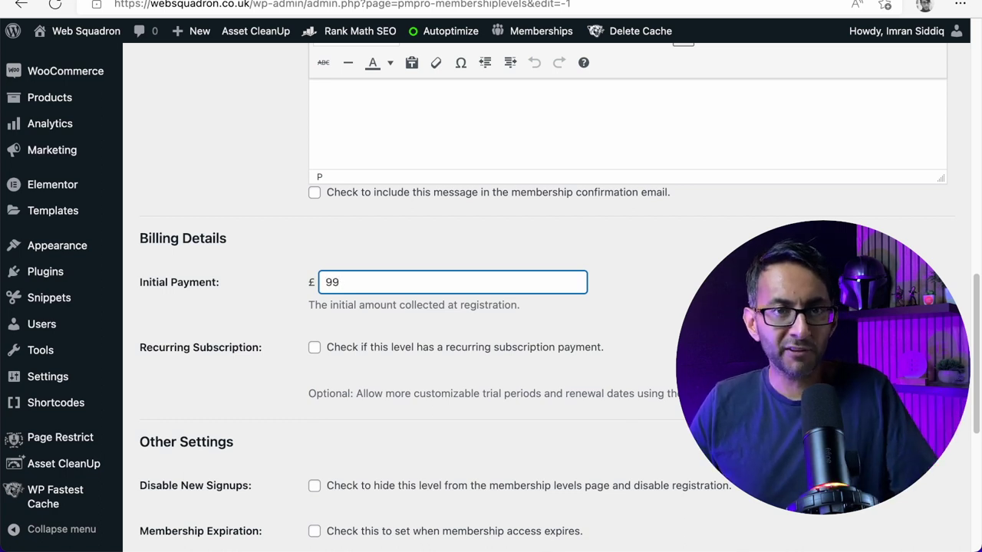
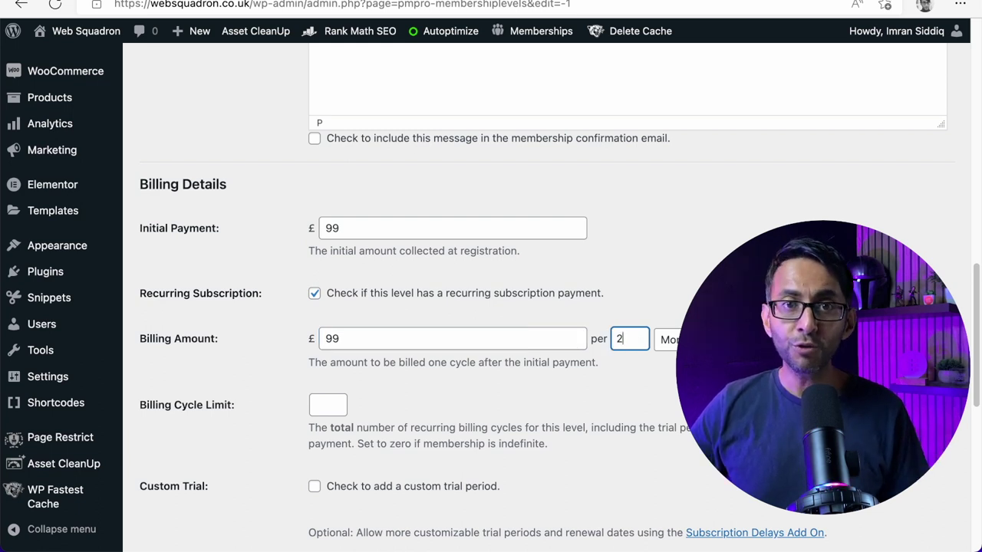
Set the recurring billing amount's interval to every 3 months
{"action": "type", "text": "2"}
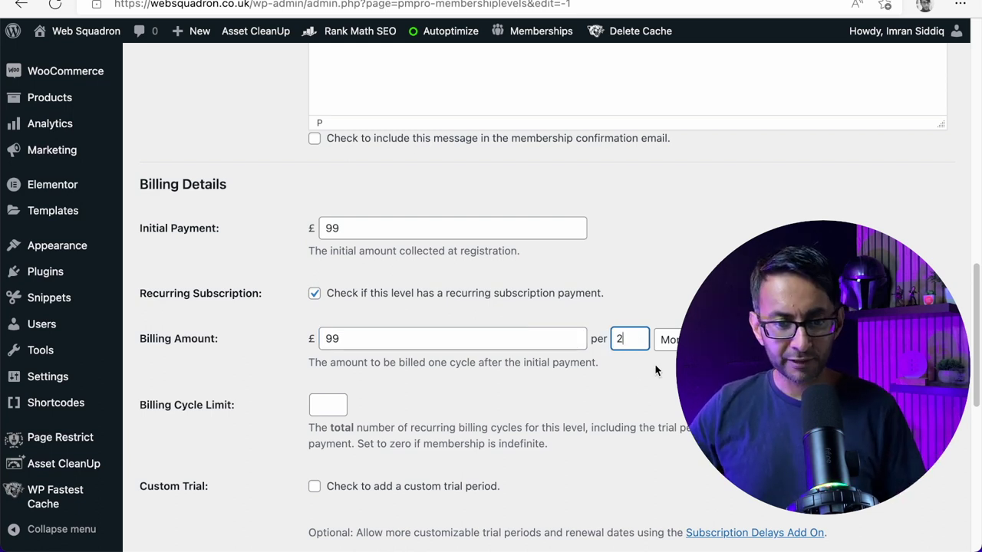
{"action": "key", "text": "BackSpace"}
{"action": "type", "text": "4"}
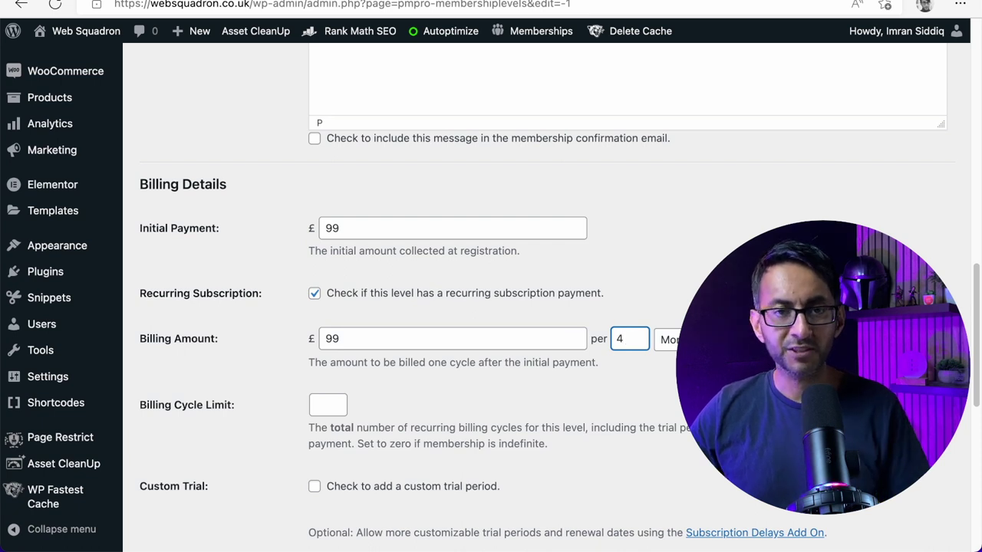
{"action": "key", "text": "BackSpace"}
{"action": "type", "text": "3"}
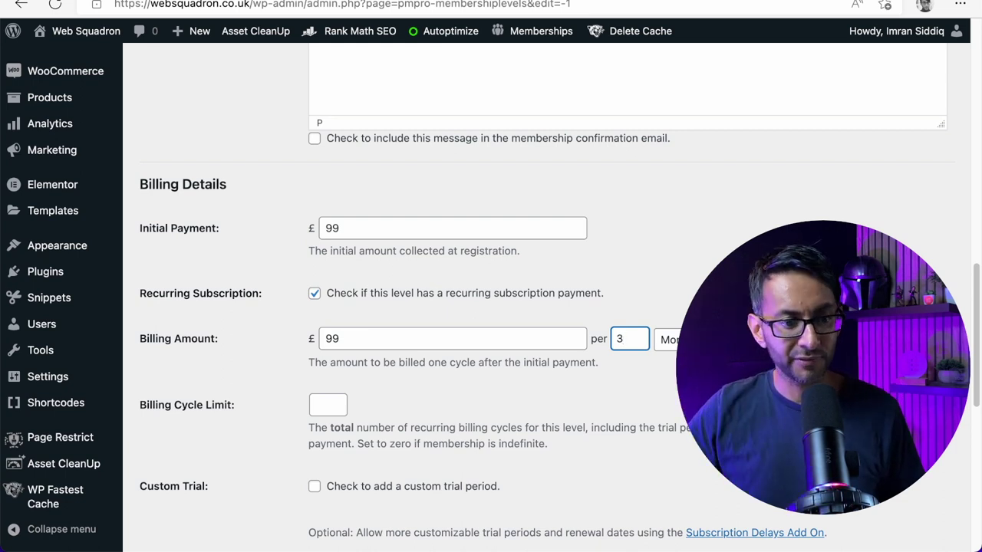
{"action": "left_click", "coordinate": [344, 405]}
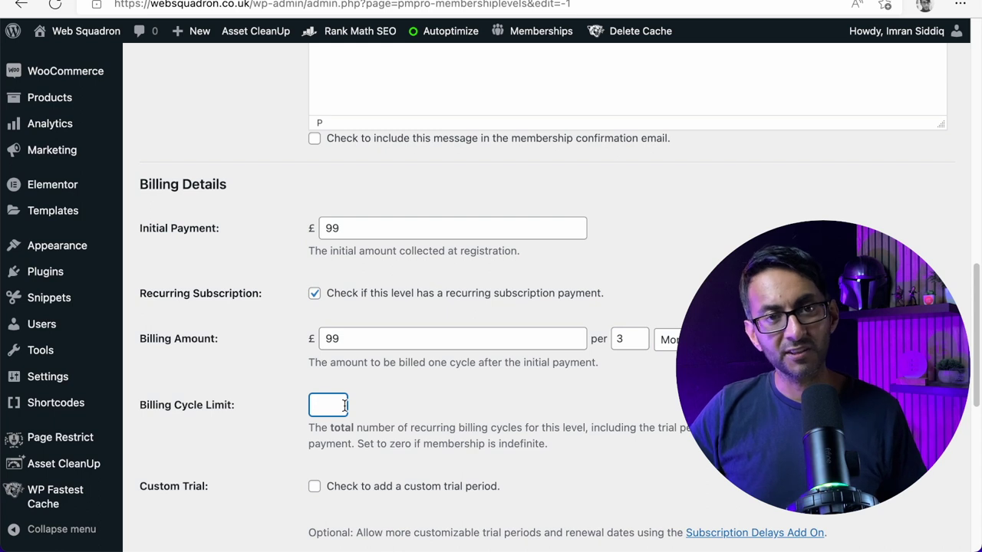
{"action": "double_click", "coordinate": [628, 342]}
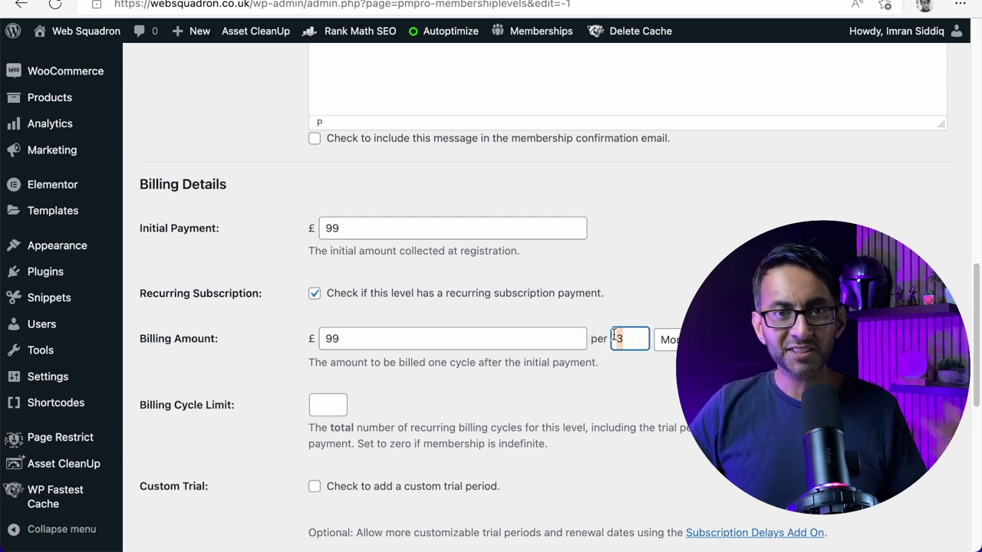
Set the initial payment to £15 and the recurring billing amount to £15 per 1 month
{"action": "left_click", "coordinate": [345, 222]}
{"action": "left_click", "coordinate": [309, 227]}
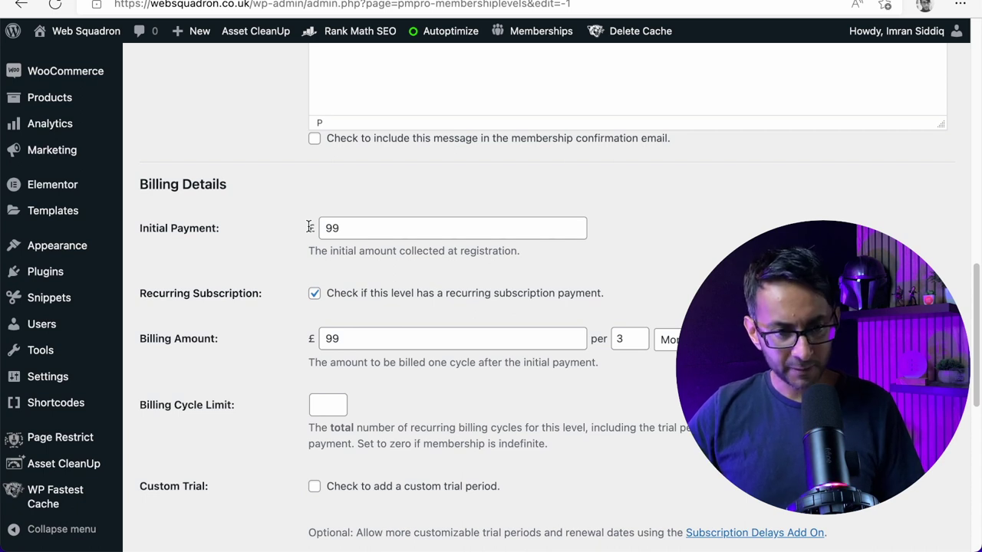
{"action": "left_click_drag", "start_coordinate": [352, 234], "coordinate": [313, 224]}
{"action": "type", "text": "15"}
{"action": "key", "text": "Tab"}
{"action": "key", "text": "Tab"}
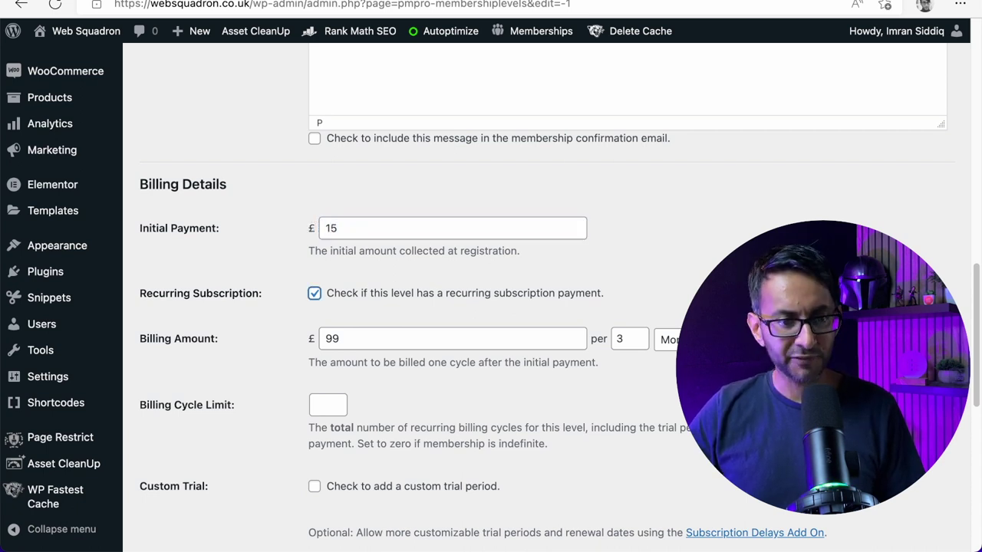
{"action": "type", "text": "15"}
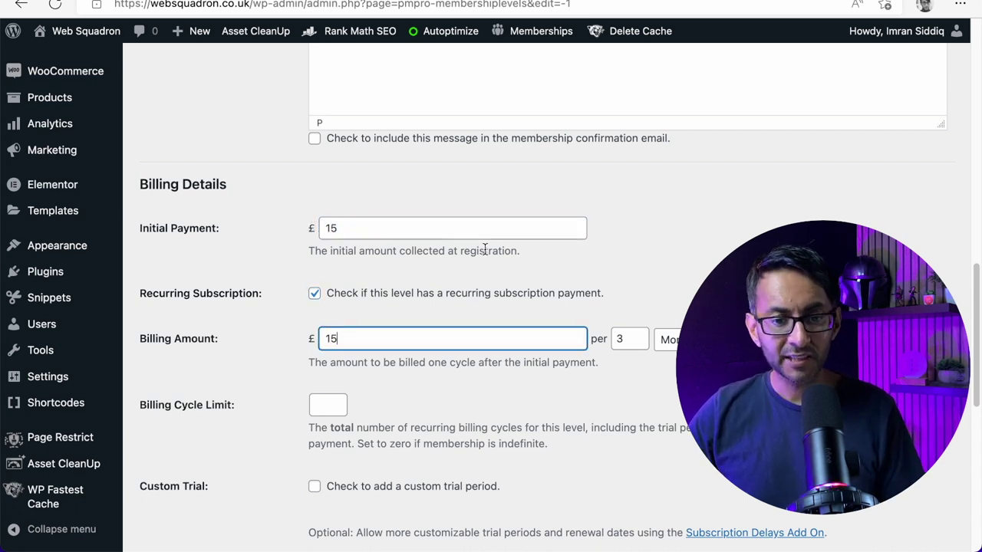
{"action": "key", "text": "Tab"}
{"action": "type", "text": "1"}
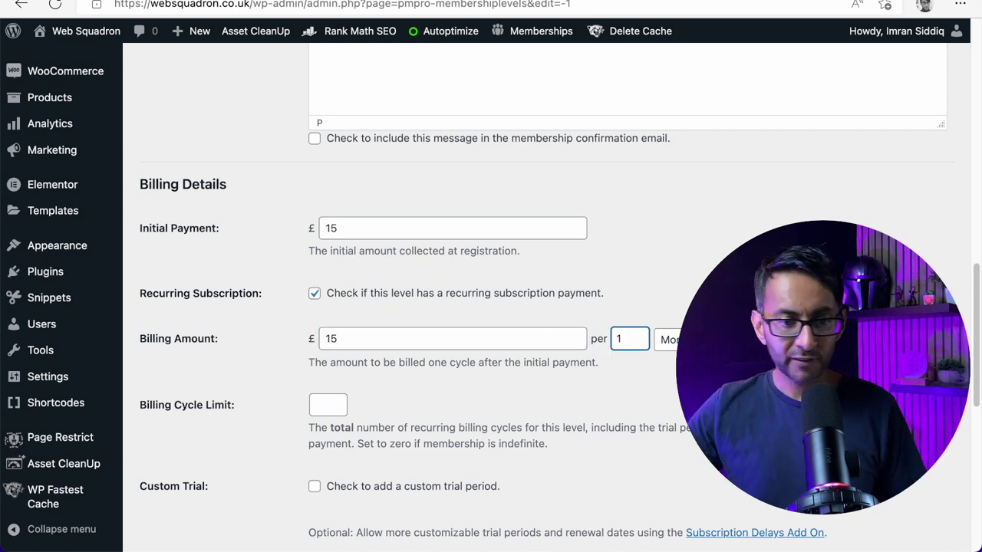
Try a billing cycle limit of 4 and change it to 2
{"action": "left_click", "coordinate": [328, 407]}
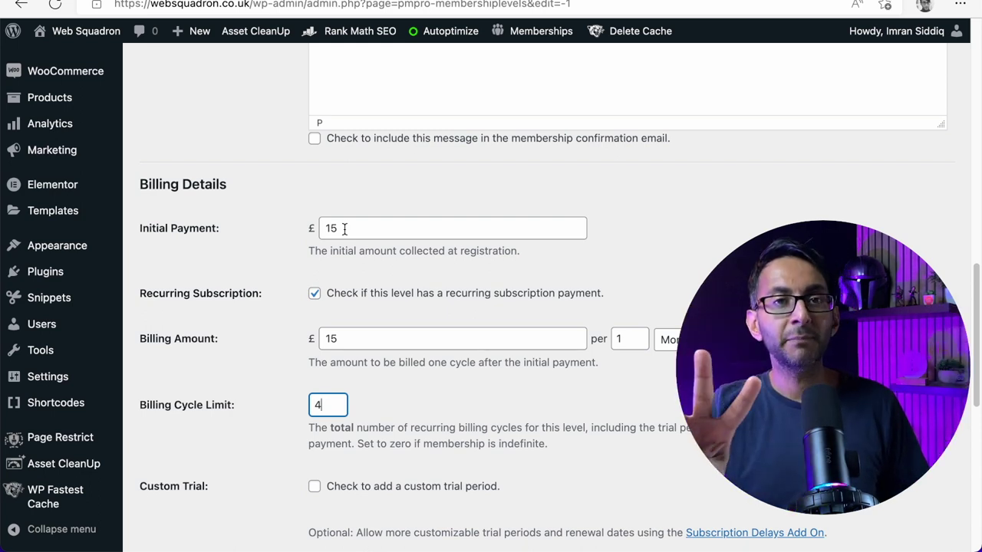
{"action": "left_click_drag", "start_coordinate": [345, 229], "coordinate": [322, 227]}
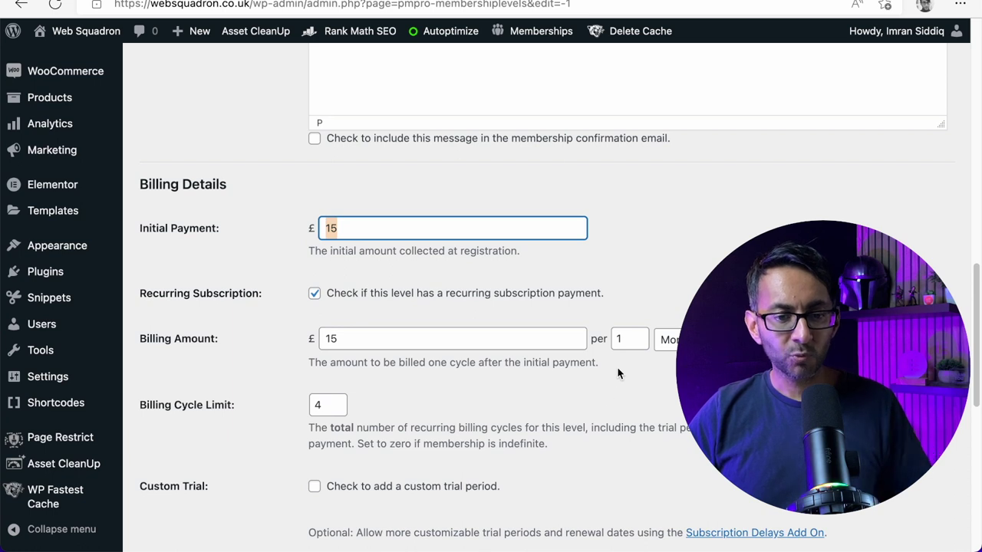
{"action": "left_click", "coordinate": [341, 404]}
{"action": "left_click_drag", "start_coordinate": [328, 405], "coordinate": [303, 407]}
{"action": "type", "text": "2"}
{"action": "left_click", "coordinate": [482, 405]}
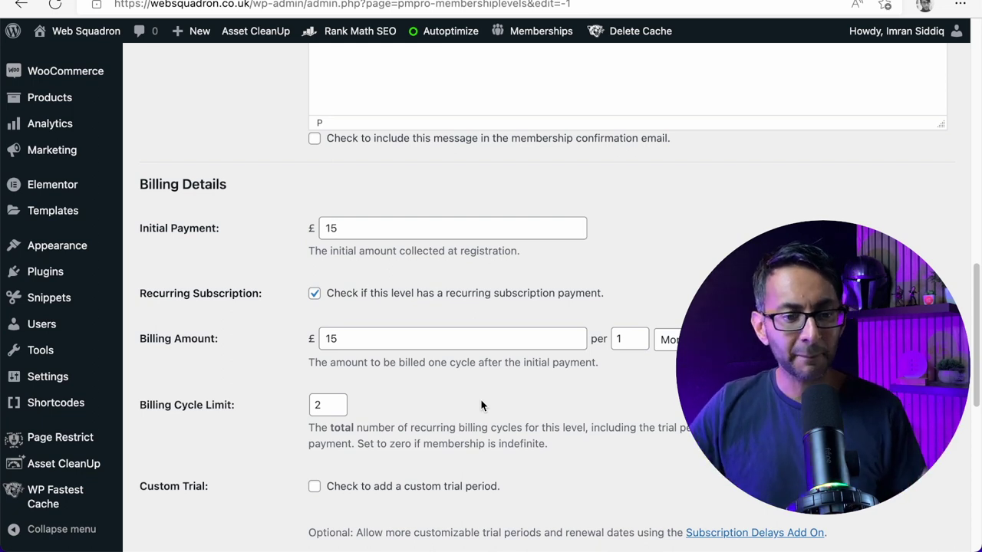
Clear the billing cycle limit
{"action": "scroll", "coordinate": [516, 411], "scroll_direction": "down", "scroll_amount": 1}
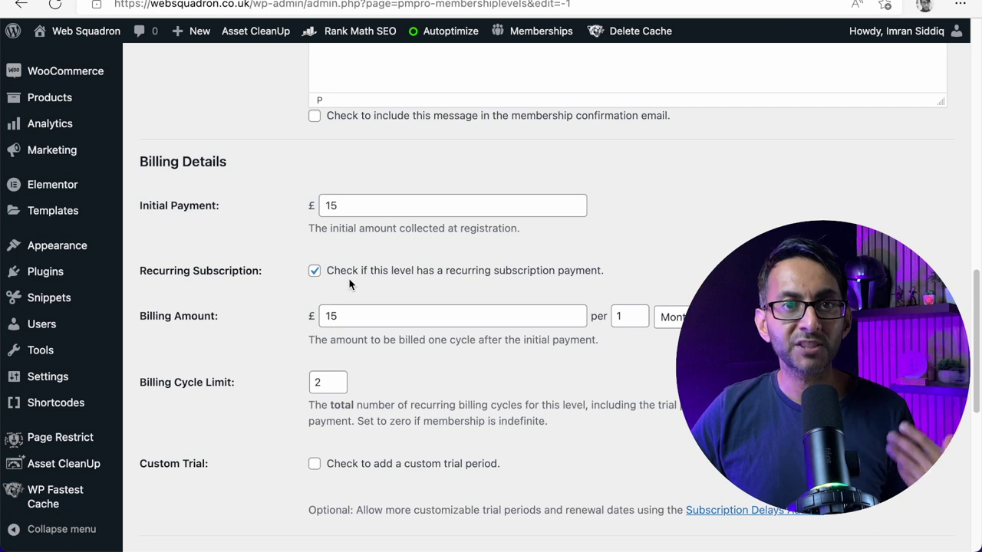
{"action": "left_click", "coordinate": [326, 382]}
{"action": "key", "text": "BackSpace"}
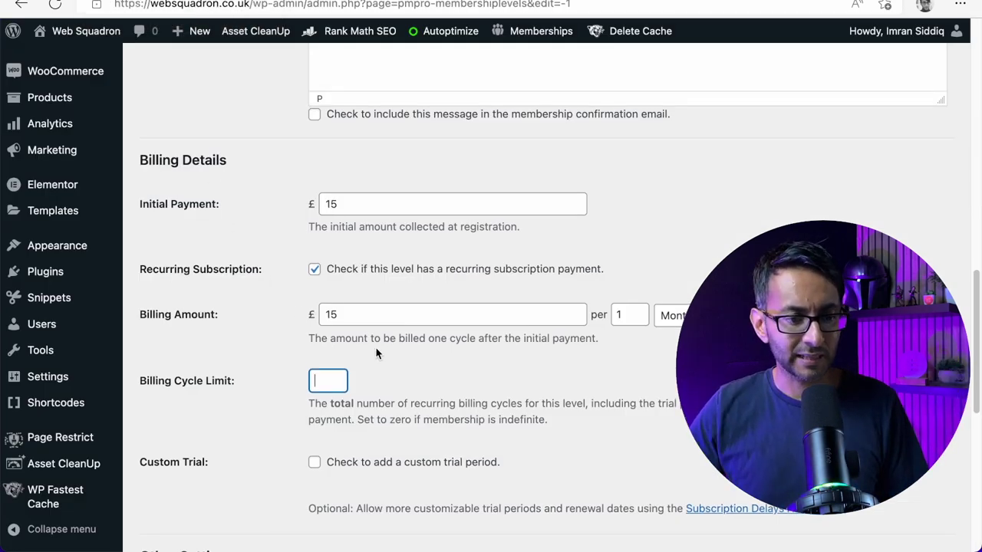
Enable a custom trial for the level and apply its trial billing amount to the first 1 payment
{"action": "scroll", "coordinate": [375, 346], "scroll_direction": "down", "scroll_amount": 3}
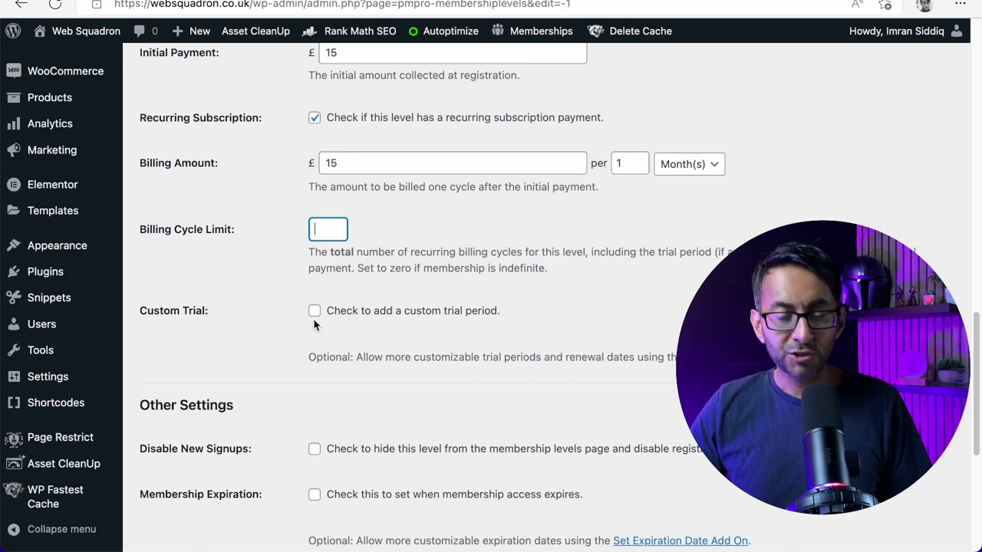
{"action": "left_click", "coordinate": [315, 312]}
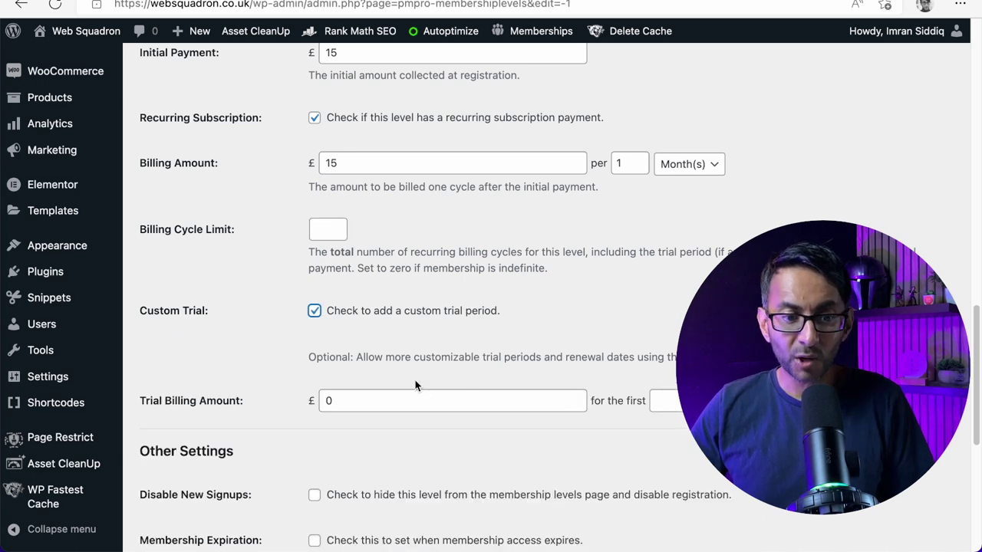
{"action": "scroll", "coordinate": [431, 401], "scroll_direction": "down", "scroll_amount": 1}
{"action": "left_click", "coordinate": [662, 346]}
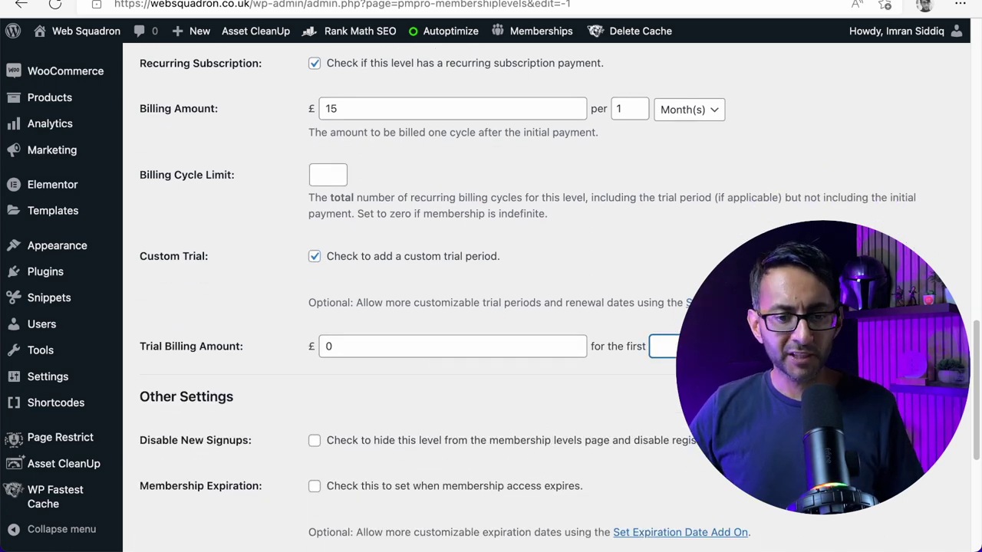
{"action": "type", "text": "1"}
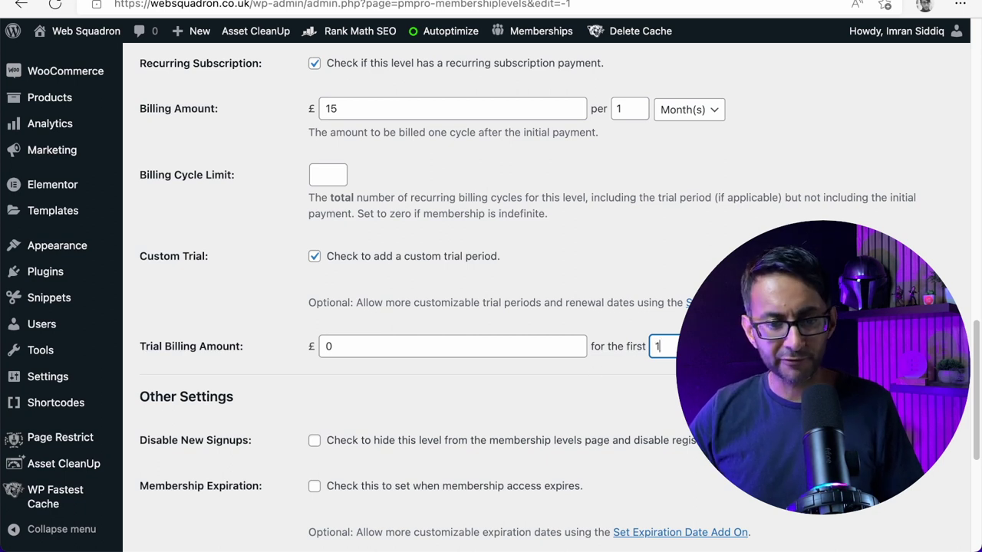
Open the Subscription Delays add-on page and examine what the add-on offers
{"action": "key", "text": "Tab"}
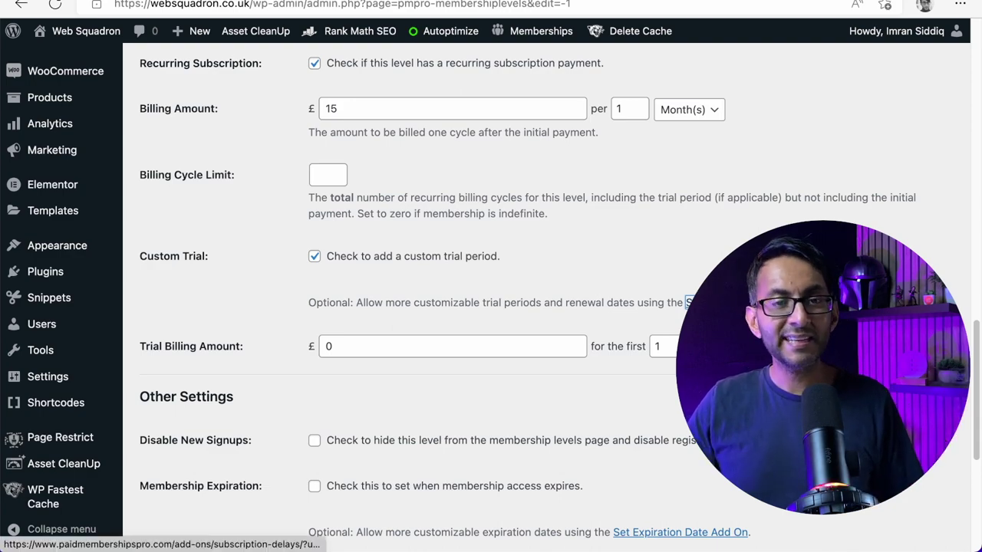
{"action": "key", "text": "Return"}
{"action": "scroll", "coordinate": [491, 284], "scroll_direction": "down", "scroll_amount": 10}
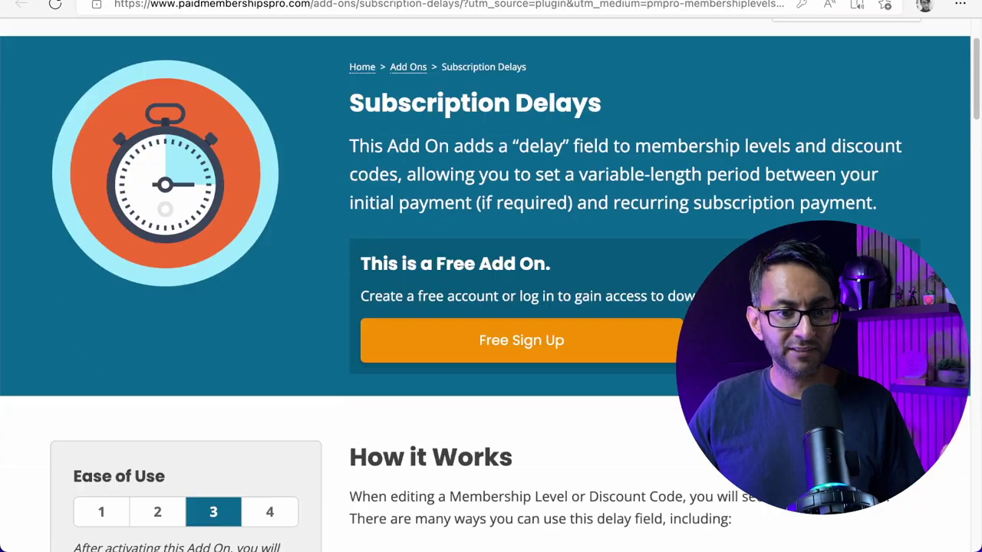
Look through the Subscription Delays add-on page down to its video demo and return to the level settings
{"action": "scroll", "coordinate": [629, 313], "scroll_direction": "down", "scroll_amount": 5}
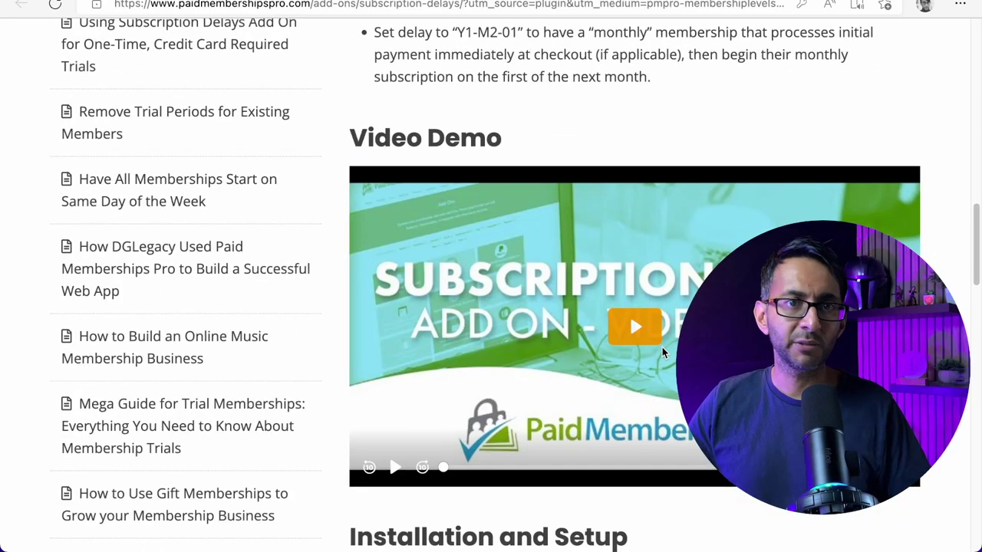
{"action": "scroll", "coordinate": [662, 347], "scroll_direction": "up", "scroll_amount": 10}
{"action": "key", "text": "ctrl+w"}
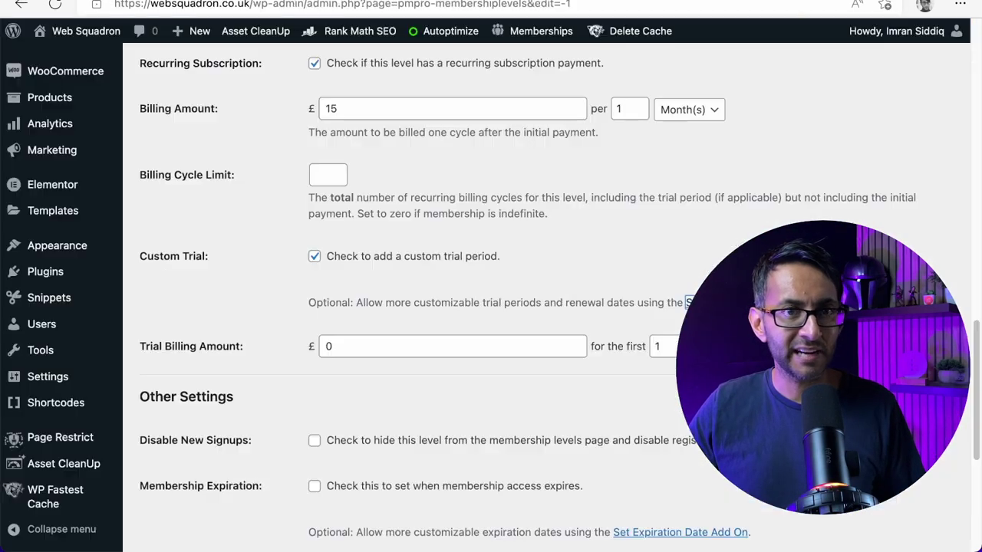
Enable membership expiration for the level and set access to expire in 1 year, leaving new signups allowed
{"action": "scroll", "coordinate": [618, 379], "scroll_direction": "down", "scroll_amount": 2}
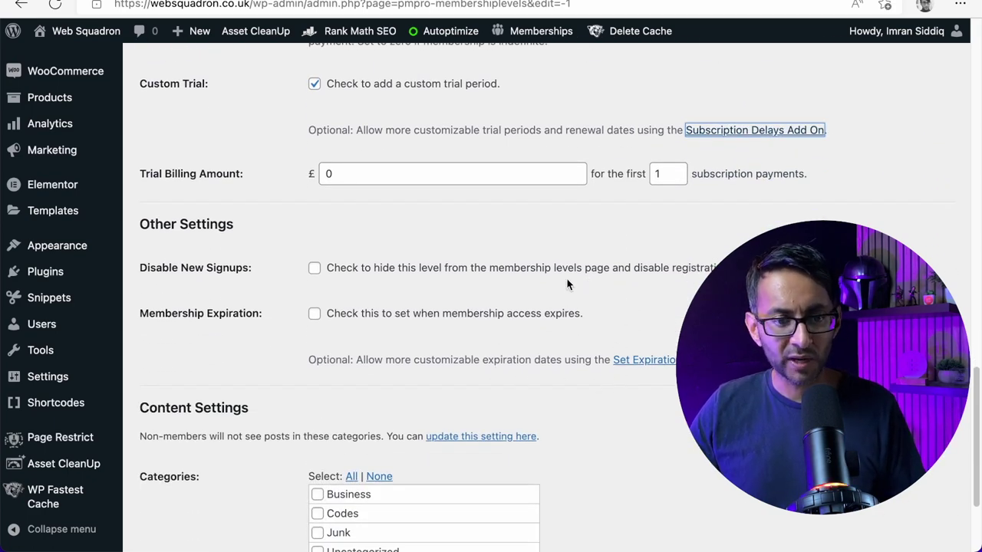
{"action": "left_click", "coordinate": [314, 268]}
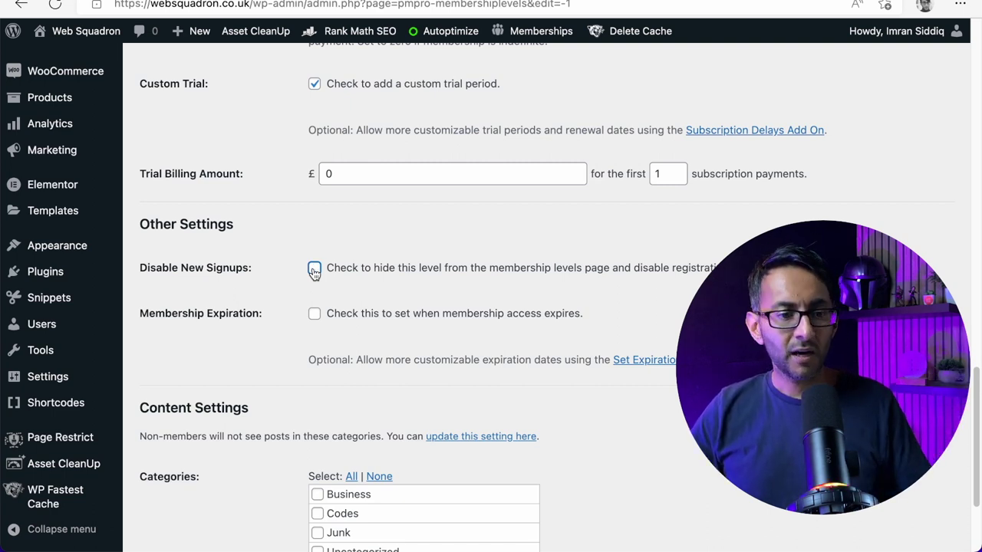
{"action": "left_click", "coordinate": [315, 314]}
{"action": "scroll", "coordinate": [371, 419], "scroll_direction": "down", "scroll_amount": 1}
{"action": "left_click", "coordinate": [378, 361]}
{"action": "left_click", "coordinate": [380, 433]}
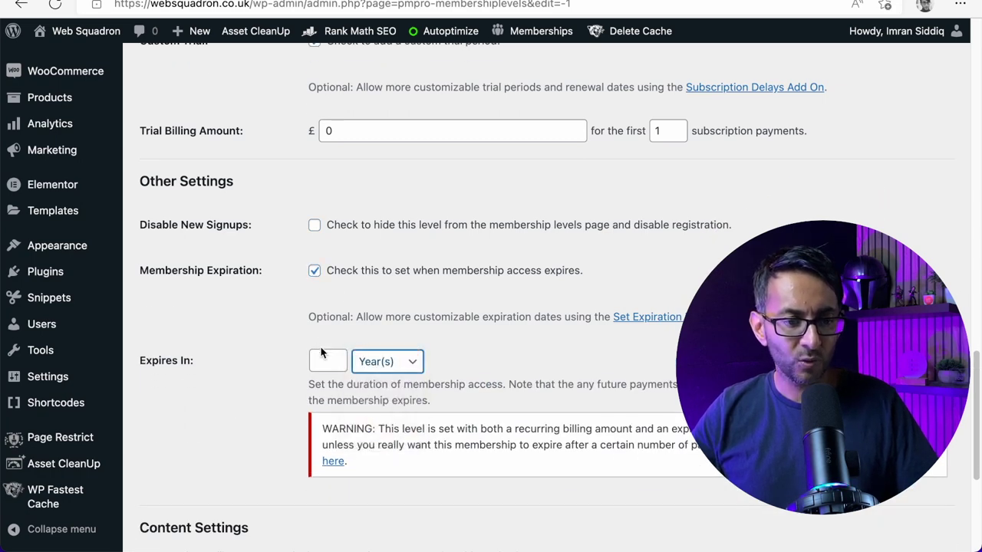
{"action": "left_click", "coordinate": [328, 354]}
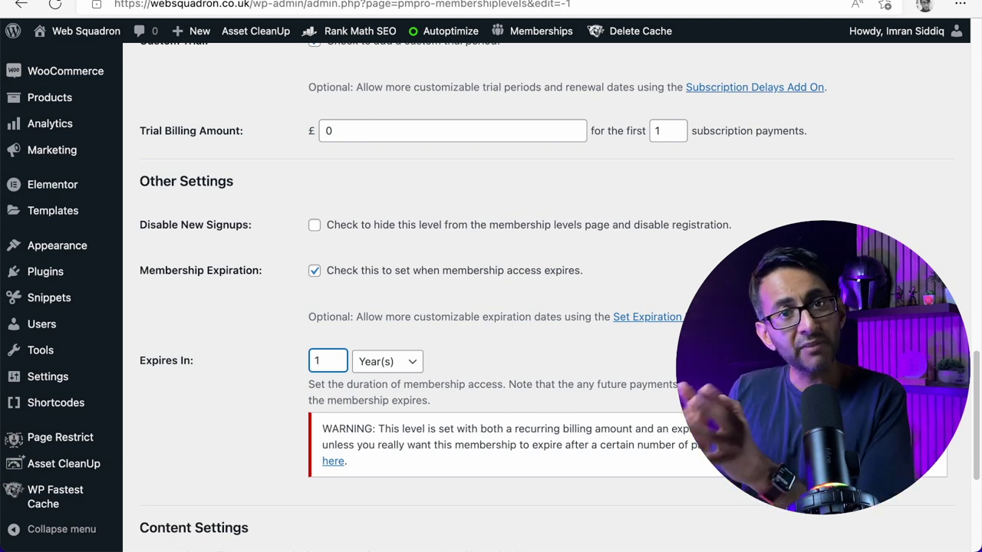
Change the level's membership expiration period to 30 days
{"action": "left_click", "coordinate": [389, 362]}
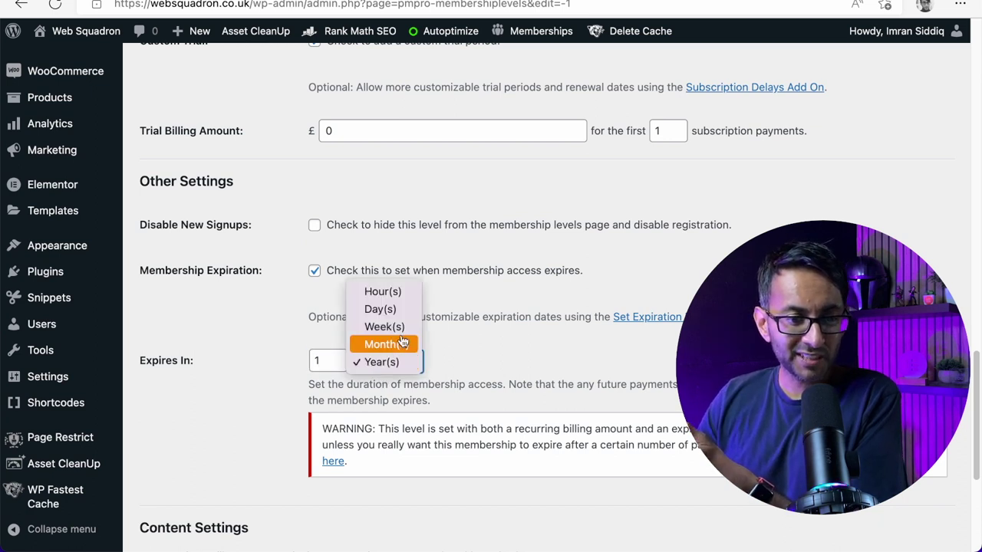
{"action": "left_click", "coordinate": [390, 308]}
{"action": "double_click", "coordinate": [326, 360]}
{"action": "type", "text": "30"}
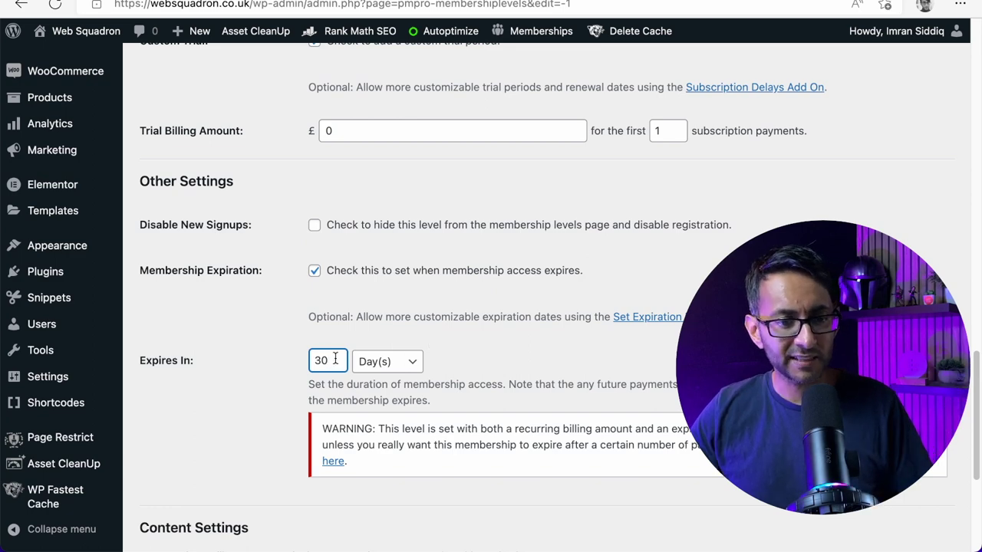
Leave the new level without saving and review the existing membership levels with their billing details
{"action": "scroll", "coordinate": [335, 358], "scroll_direction": "down", "scroll_amount": 5}
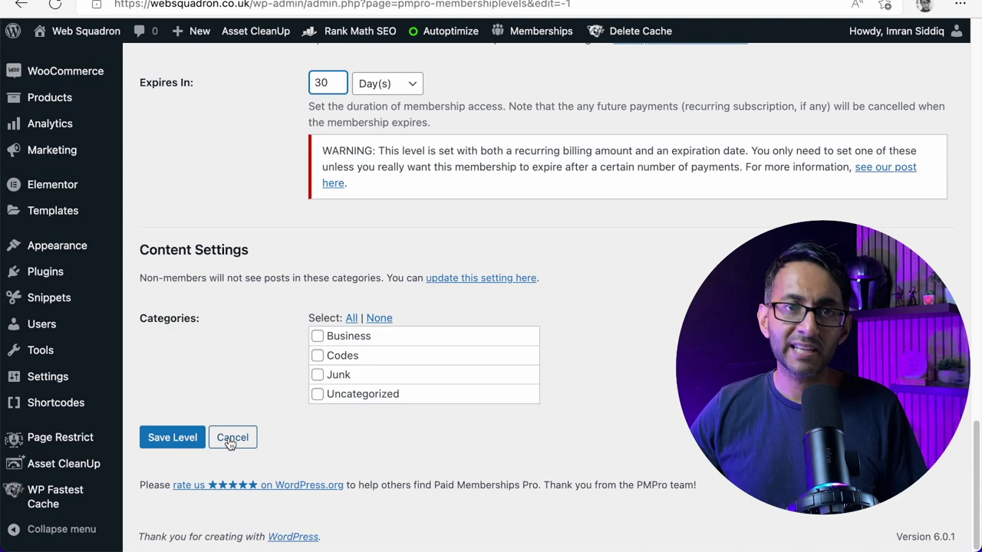
{"action": "scroll", "coordinate": [230, 441], "scroll_direction": "up", "scroll_amount": 10}
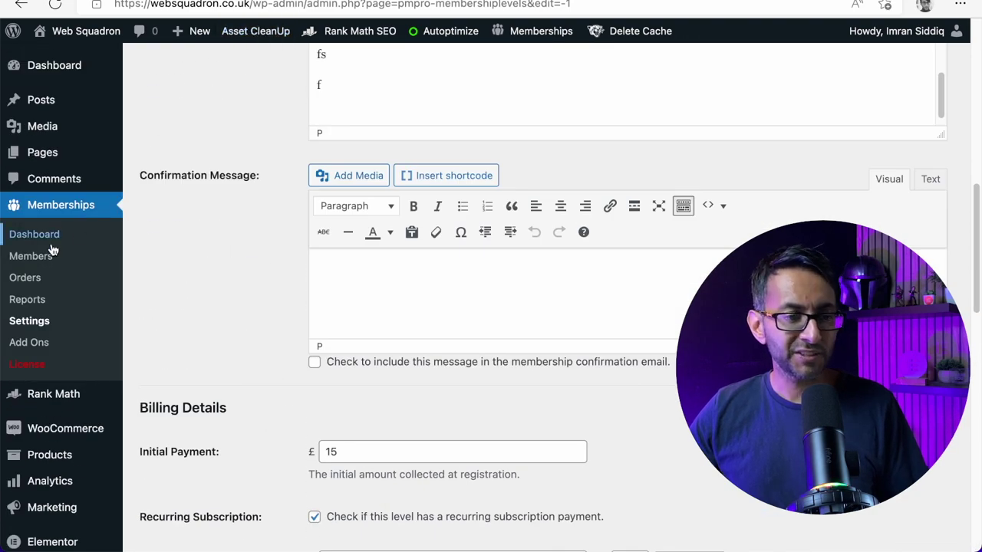
{"action": "left_click", "coordinate": [42, 322]}
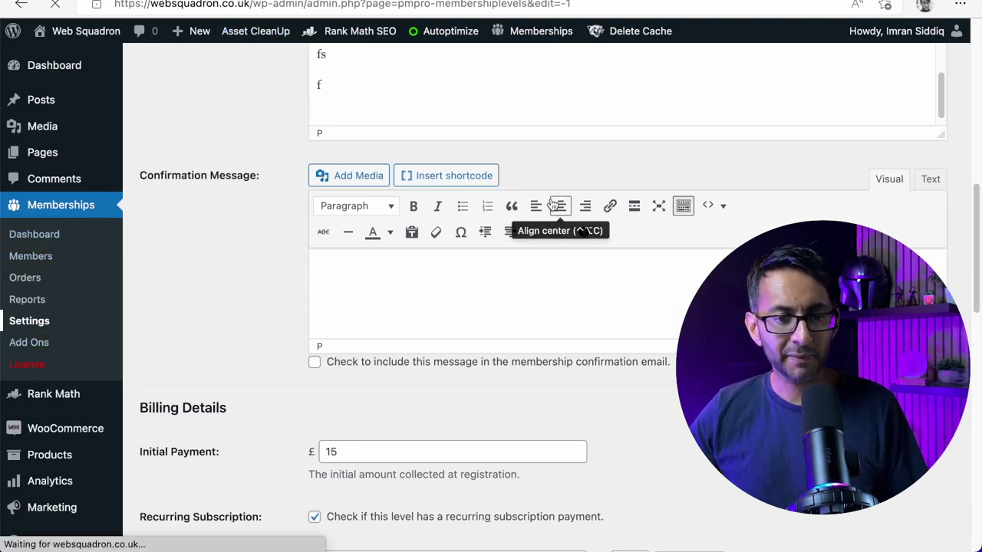
{"action": "scroll", "coordinate": [537, 339], "scroll_direction": "down", "scroll_amount": 1}
{"action": "scroll", "coordinate": [538, 340], "scroll_direction": "down", "scroll_amount": 5}
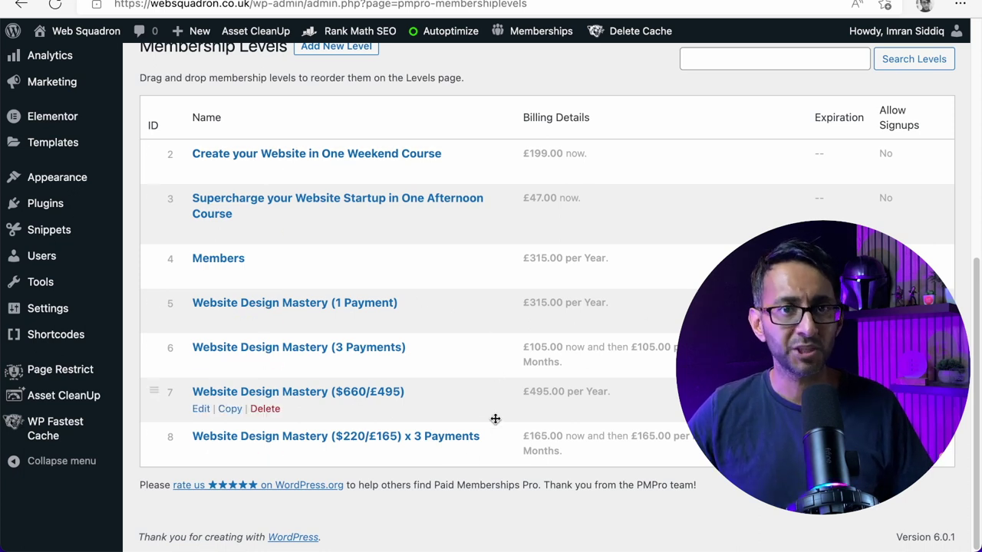
{"action": "scroll", "coordinate": [486, 233], "scroll_direction": "up", "scroll_amount": 1}
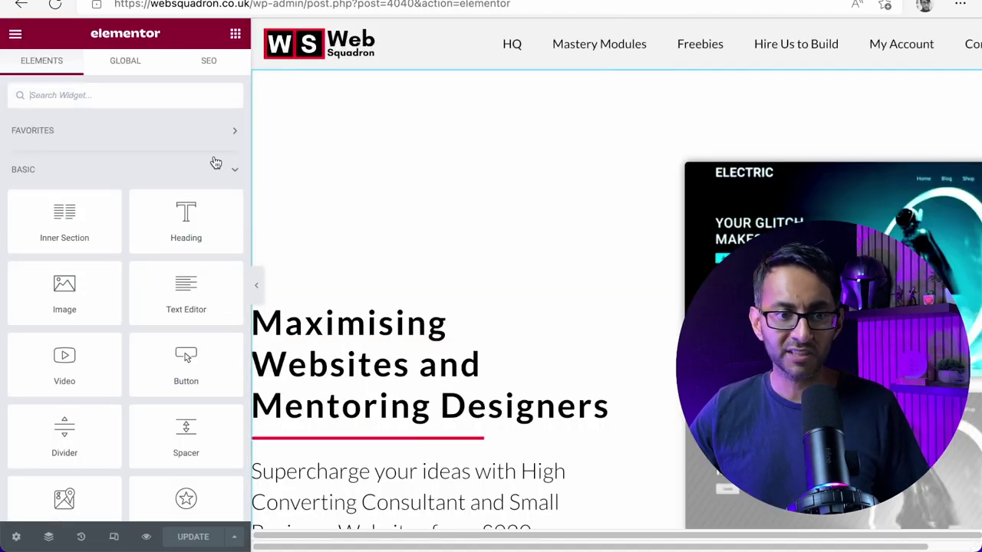
In Elementor, restrict the expert mentoring section to the Create your Website in One Weekend Course and Supercharge your Website Startup in One Afternoon Course membership levels
{"action": "left_click_drag", "start_coordinate": [249, 148], "coordinate": [154, 148]}
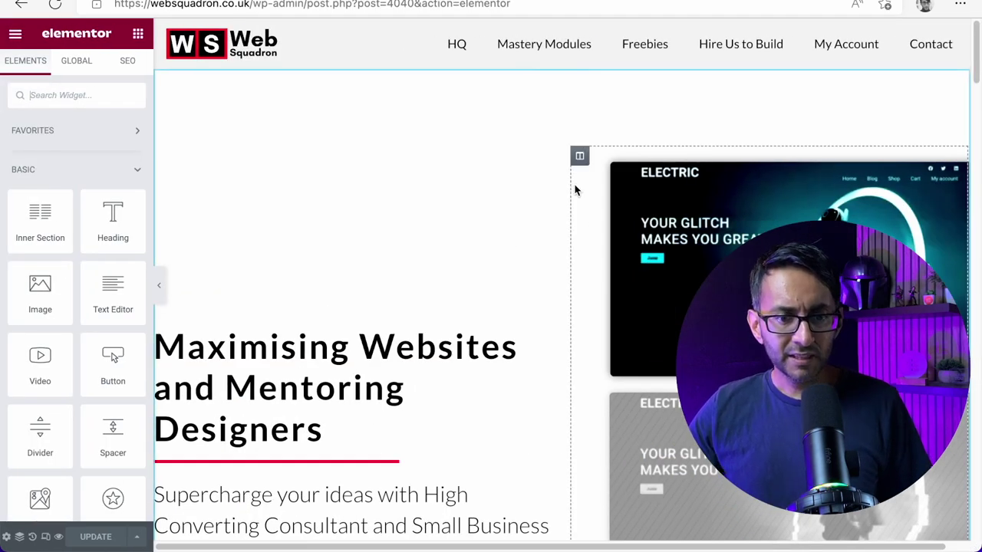
{"action": "scroll", "coordinate": [588, 269], "scroll_direction": "down", "scroll_amount": 10}
{"action": "scroll", "coordinate": [588, 272], "scroll_direction": "up", "scroll_amount": 5}
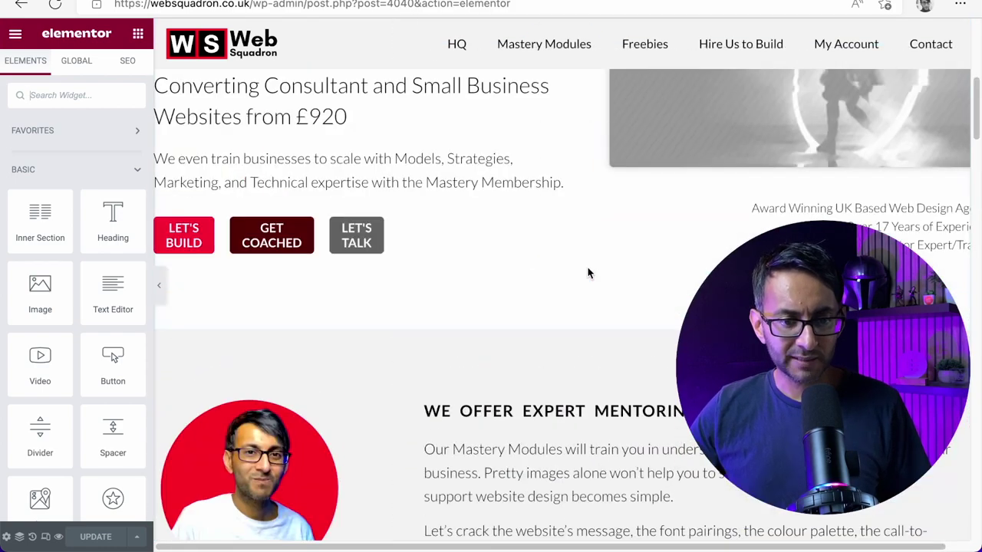
{"action": "left_click", "coordinate": [563, 328]}
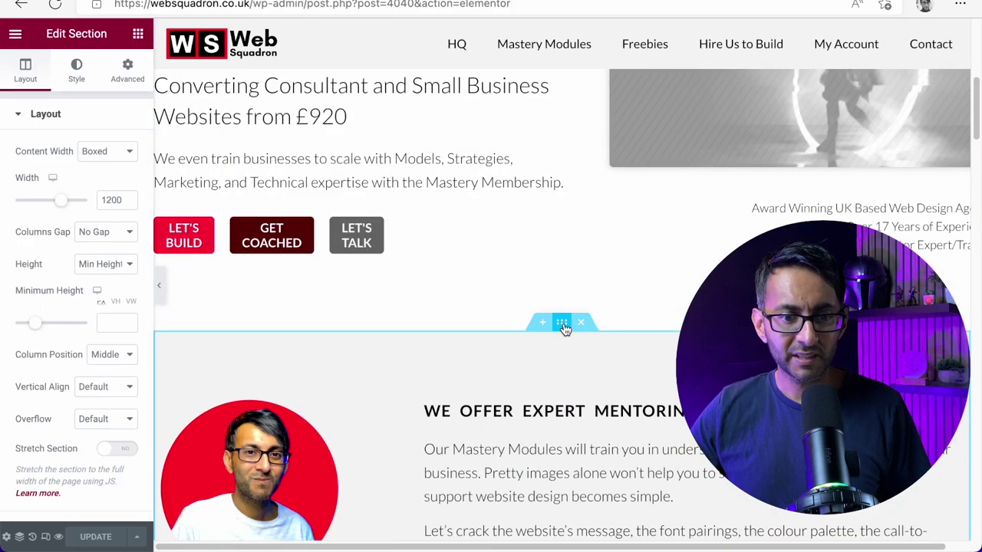
{"action": "left_click", "coordinate": [127, 71]}
{"action": "left_click_drag", "start_coordinate": [156, 110], "coordinate": [245, 112]}
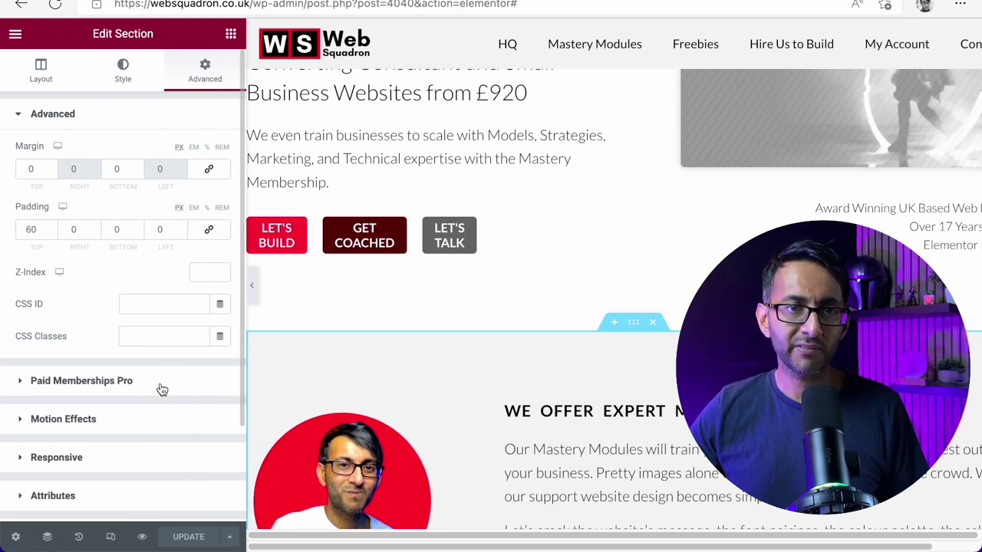
{"action": "left_click", "coordinate": [162, 384]}
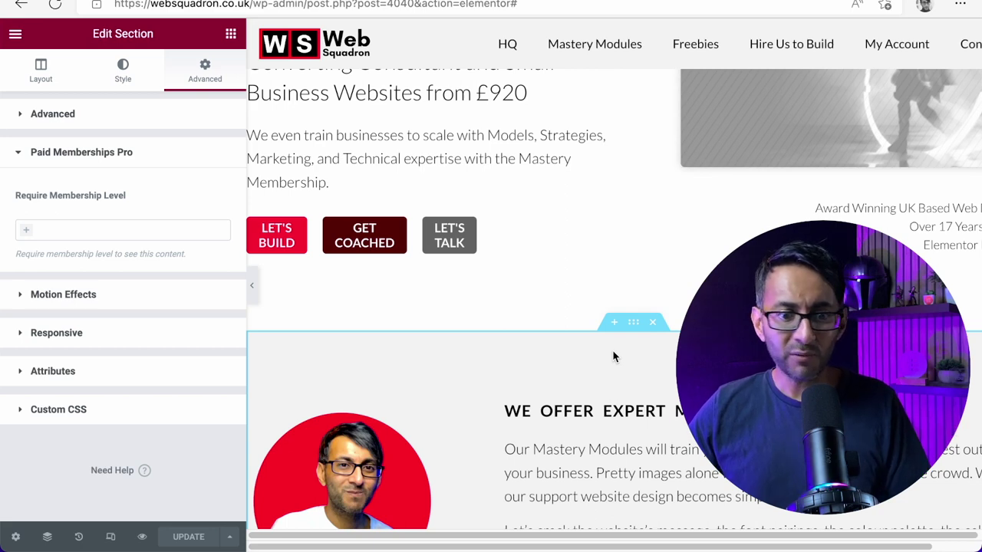
{"action": "left_click", "coordinate": [66, 229]}
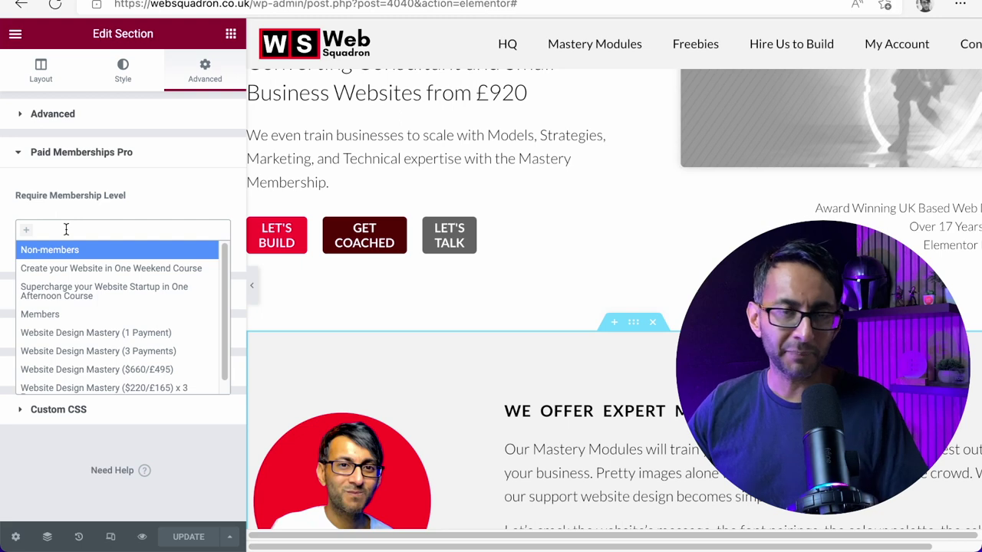
{"action": "left_click", "coordinate": [80, 269]}
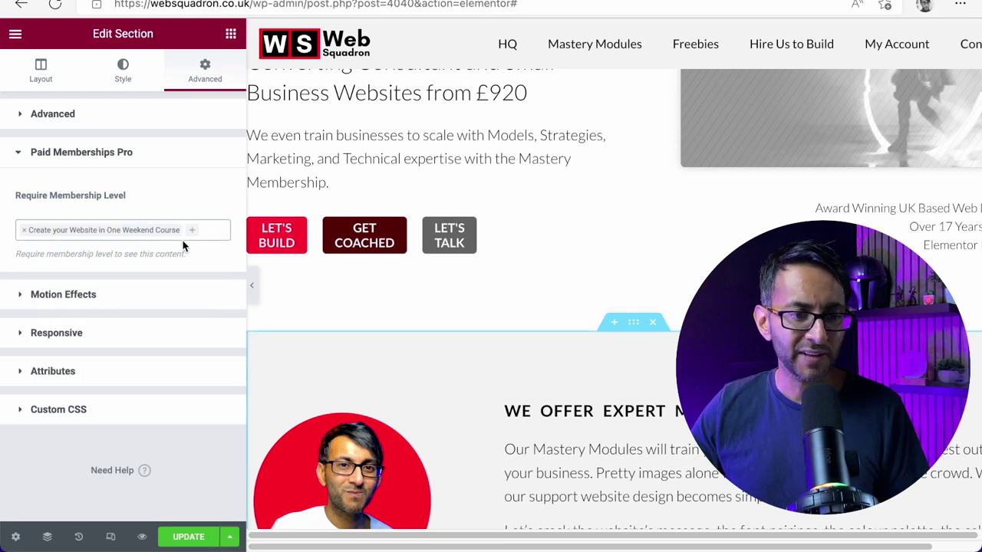
{"action": "left_click", "coordinate": [201, 230]}
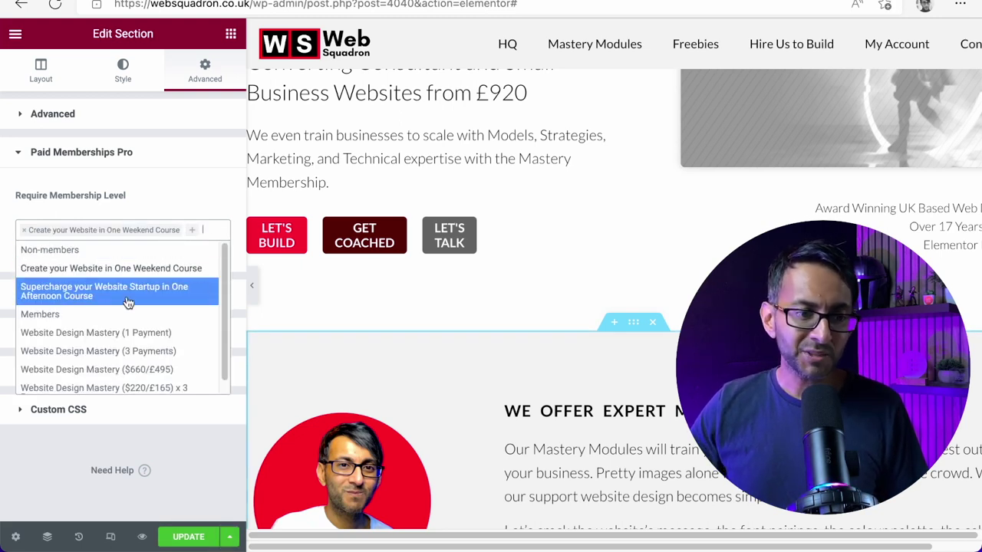
{"action": "left_click", "coordinate": [121, 296]}
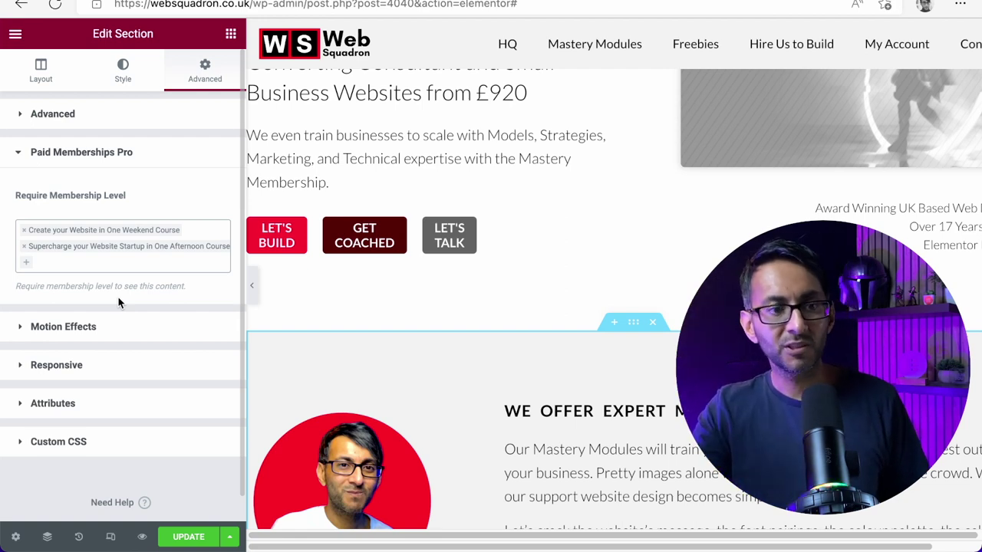
Restrict the Launch Your Website button to the Website Design Mastery (3 Payments) membership level
{"action": "scroll", "coordinate": [566, 414], "scroll_direction": "down", "scroll_amount": 6}
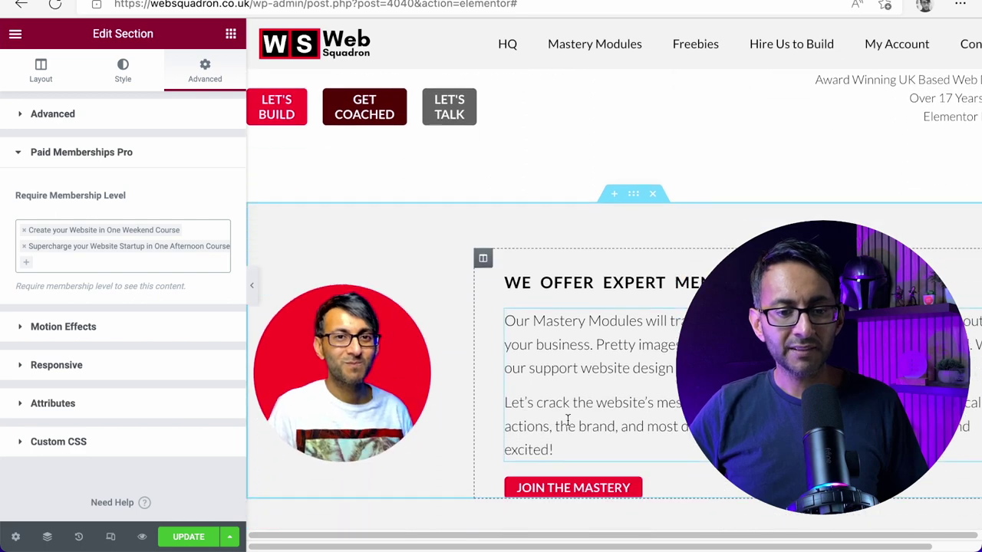
{"action": "scroll", "coordinate": [489, 412], "scroll_direction": "down", "scroll_amount": 1}
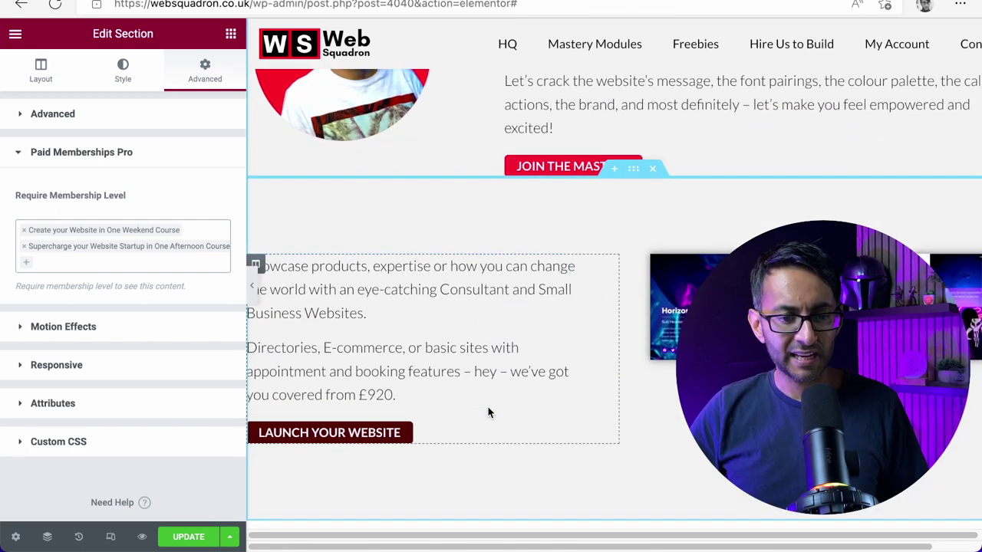
{"action": "left_click", "coordinate": [403, 432]}
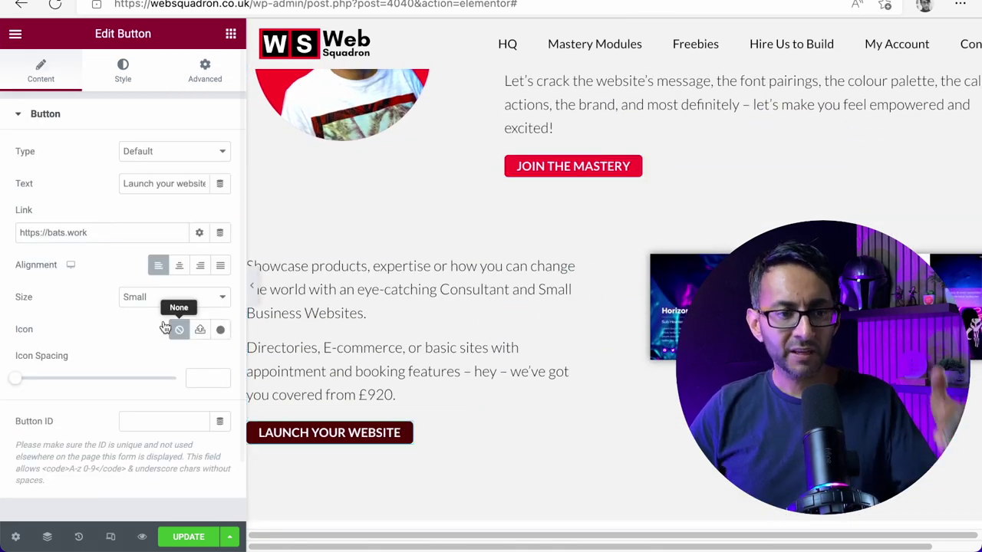
{"action": "left_click", "coordinate": [205, 67]}
{"action": "scroll", "coordinate": [49, 359], "scroll_direction": "down", "scroll_amount": 5}
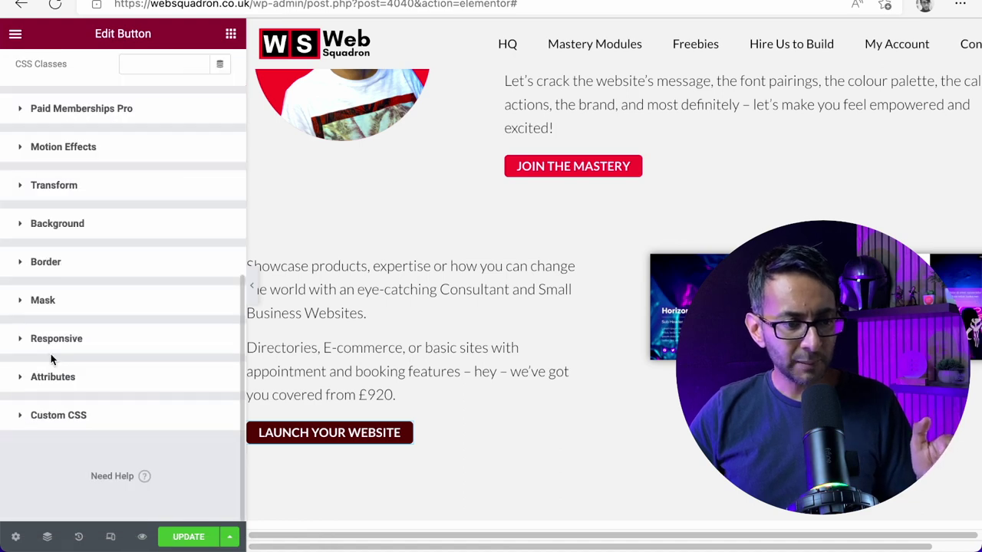
{"action": "left_click", "coordinate": [119, 115]}
{"action": "left_click", "coordinate": [88, 230]}
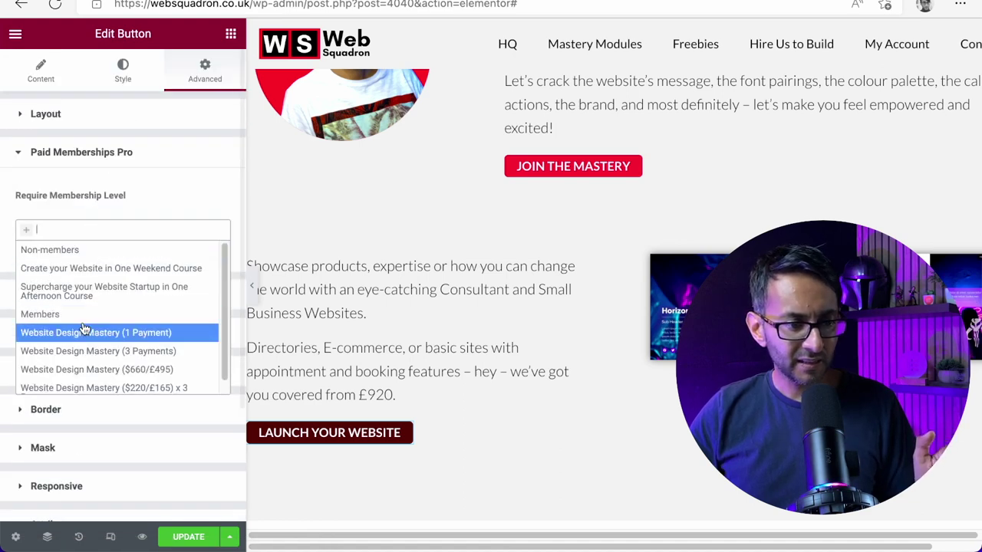
{"action": "left_click", "coordinate": [81, 351]}
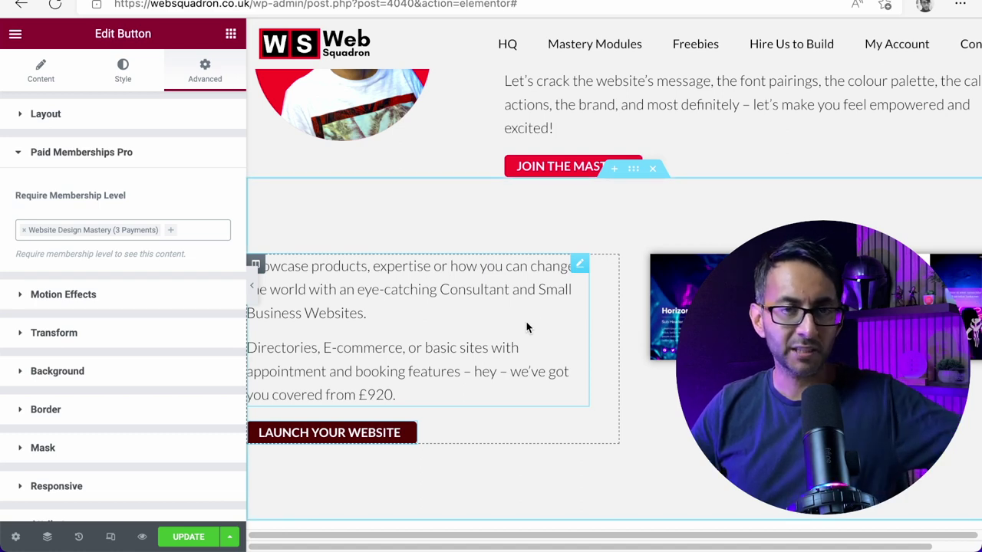
Open the Members page for editing, examine its Require Membership levels, and return to the Paid Memberships Pro plugin details
{"action": "scroll", "coordinate": [601, 344], "scroll_direction": "down", "scroll_amount": 6}
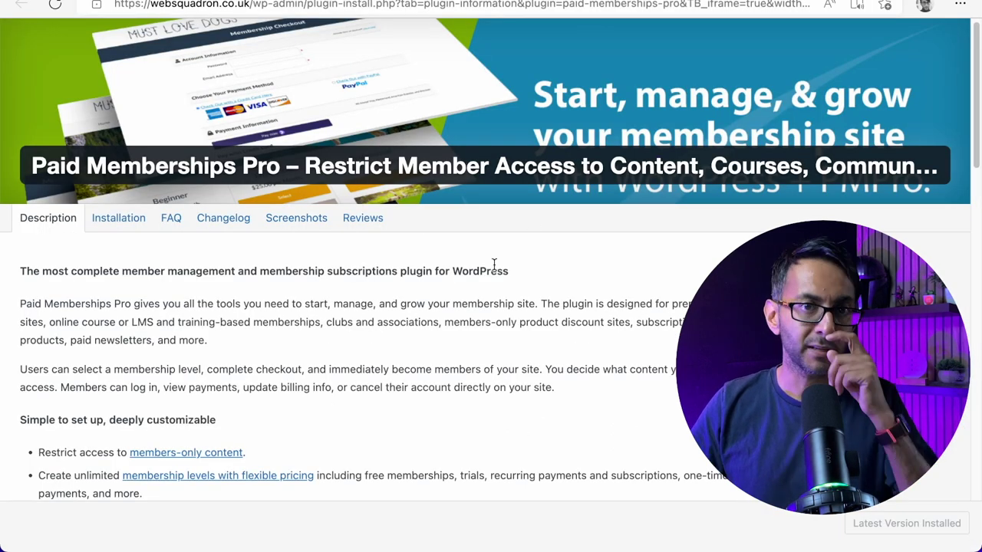
{"action": "left_click", "coordinate": [22, 4]}
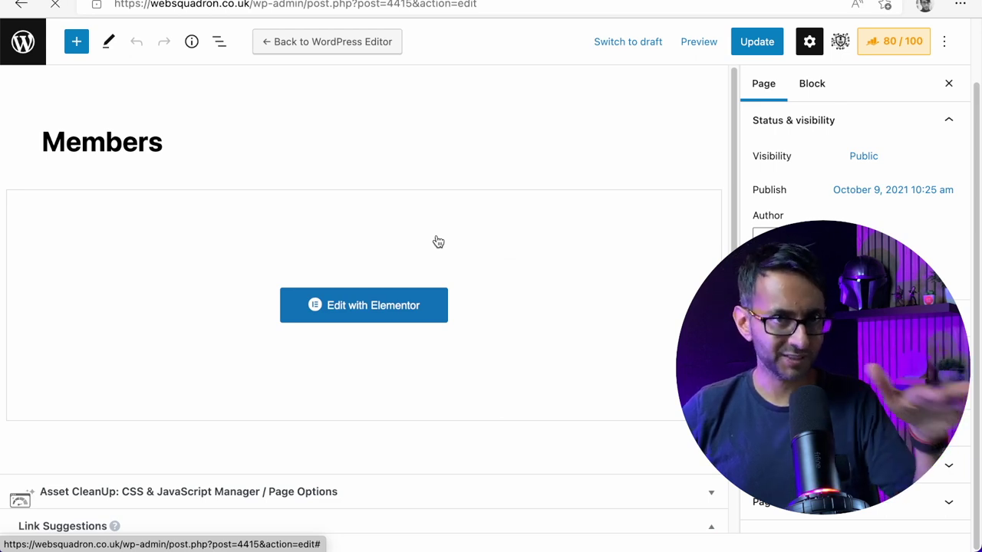
{"action": "scroll", "coordinate": [417, 245], "scroll_direction": "down", "scroll_amount": 2}
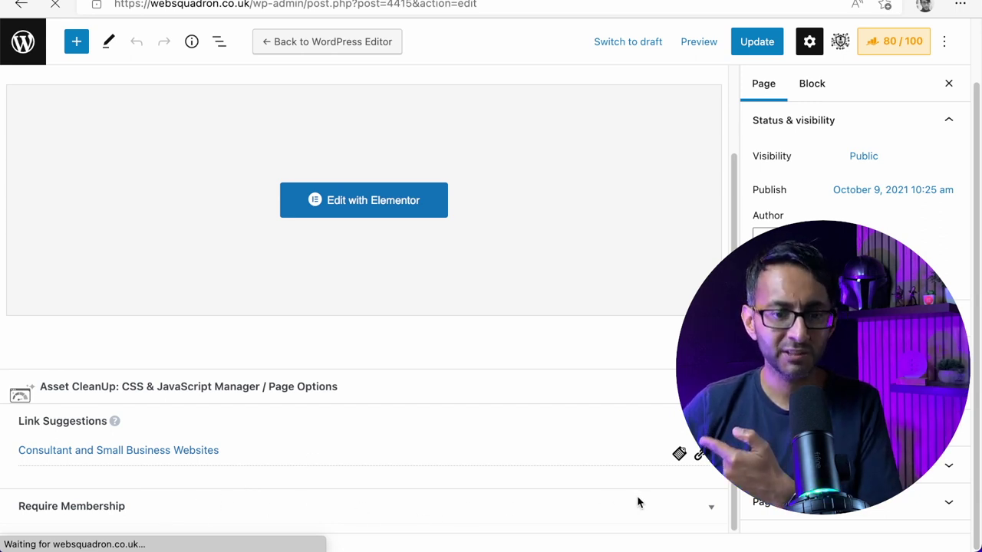
{"action": "left_click", "coordinate": [711, 506]}
{"action": "scroll", "coordinate": [605, 444], "scroll_direction": "down", "scroll_amount": 4}
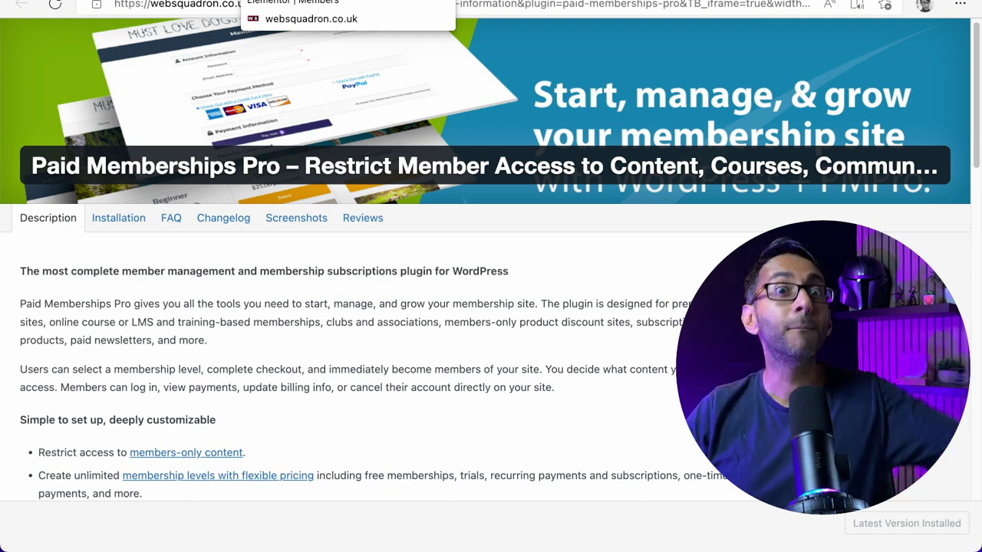
{"action": "left_click", "coordinate": [292, 0]}
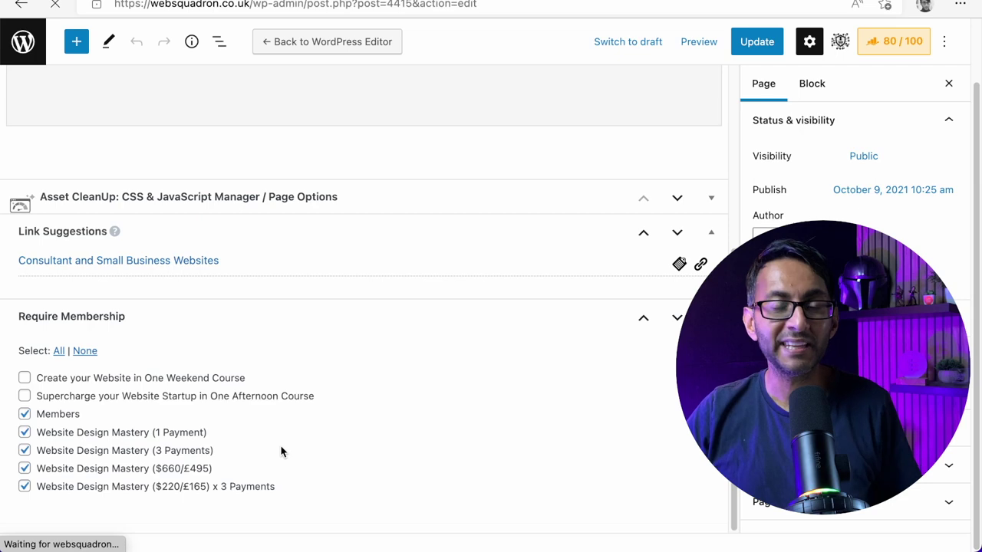
{"action": "left_click", "coordinate": [292, 0]}
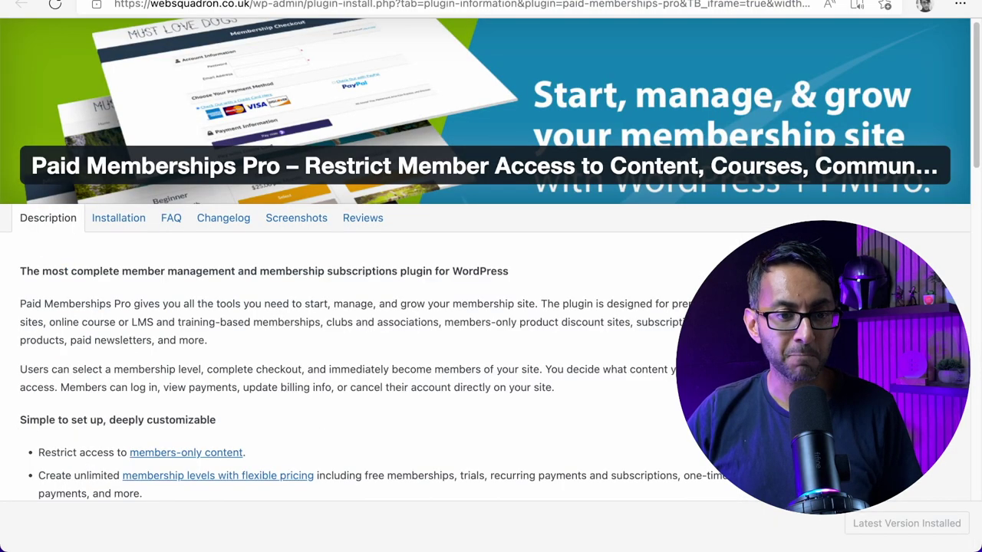